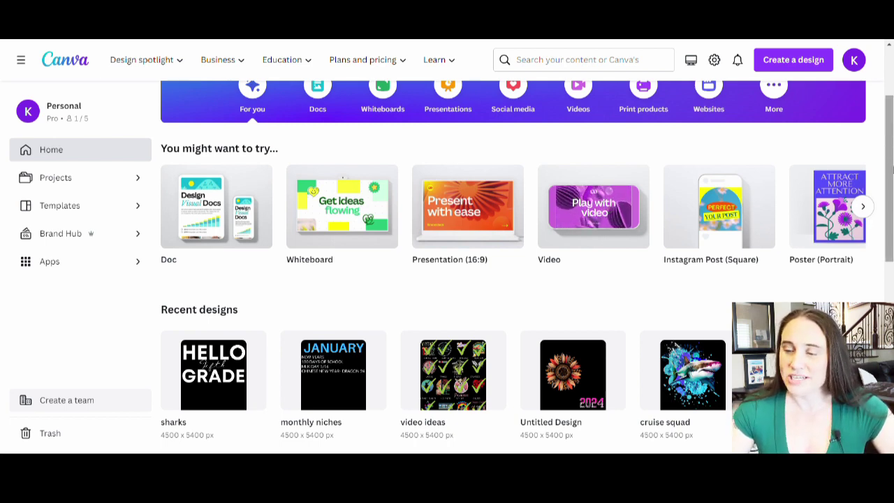
Start a new blank custom-size design at 4500 × 5400 px.
left_click(803, 63)
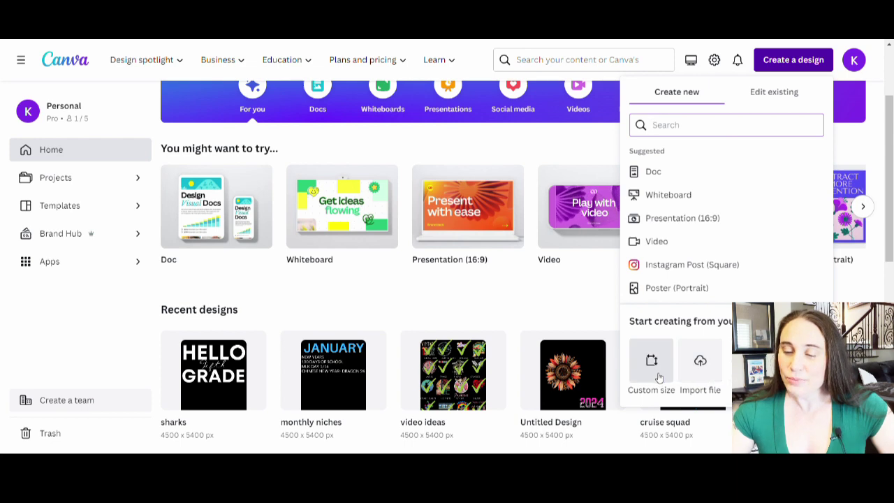
left_click(657, 377)
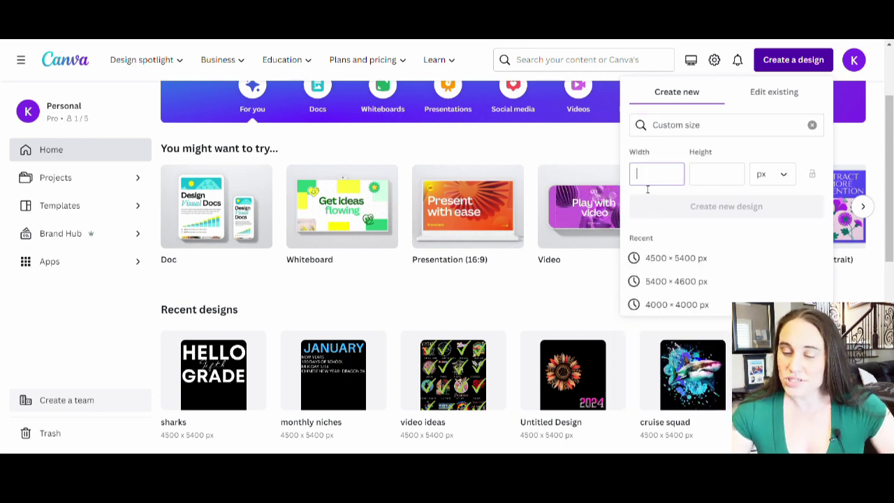
left_click(671, 257)
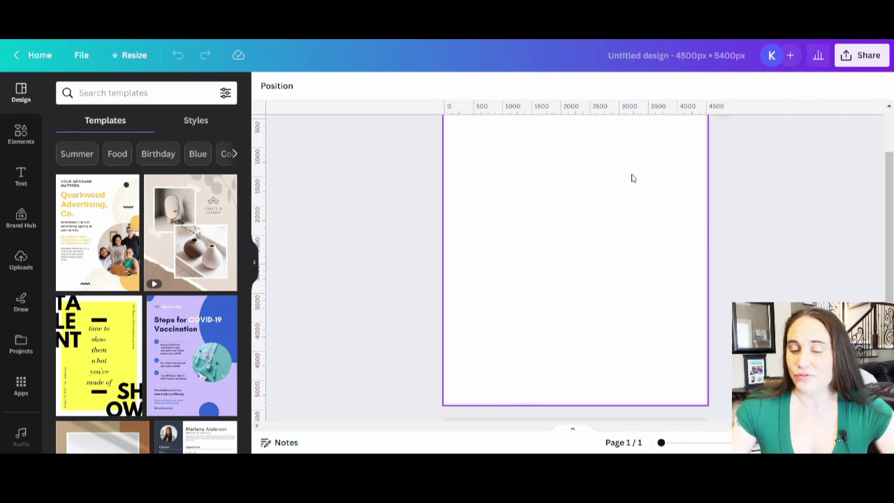
Fill the 4500 × 5400 px page background with solid black.
scroll(587, 188, "up", 2)
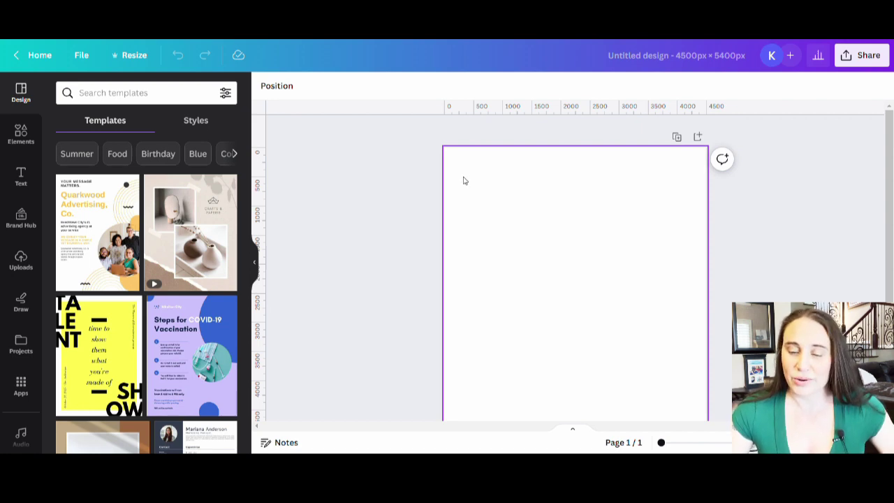
scroll(474, 182, "down", 2)
left_click(489, 184)
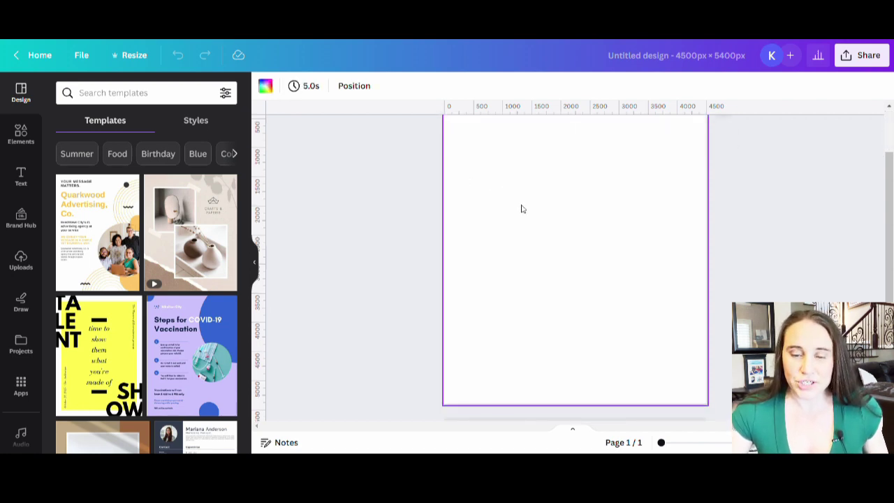
left_click(266, 86)
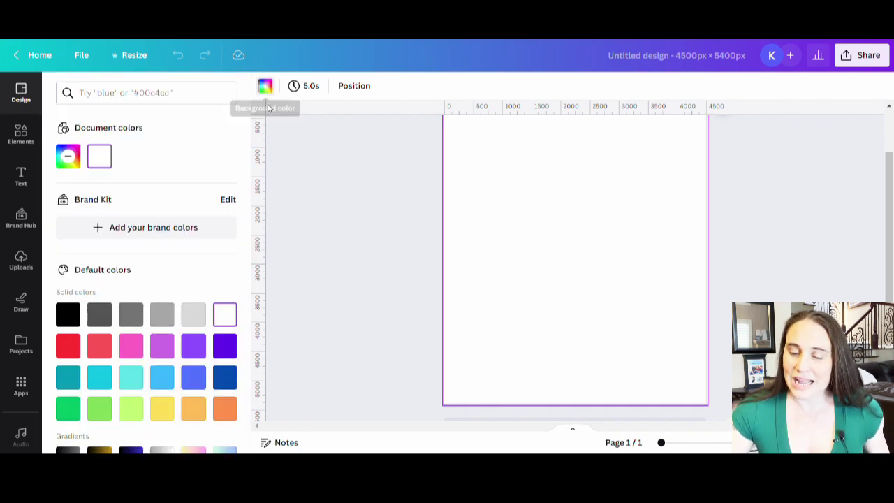
left_click(67, 314)
left_click(377, 235)
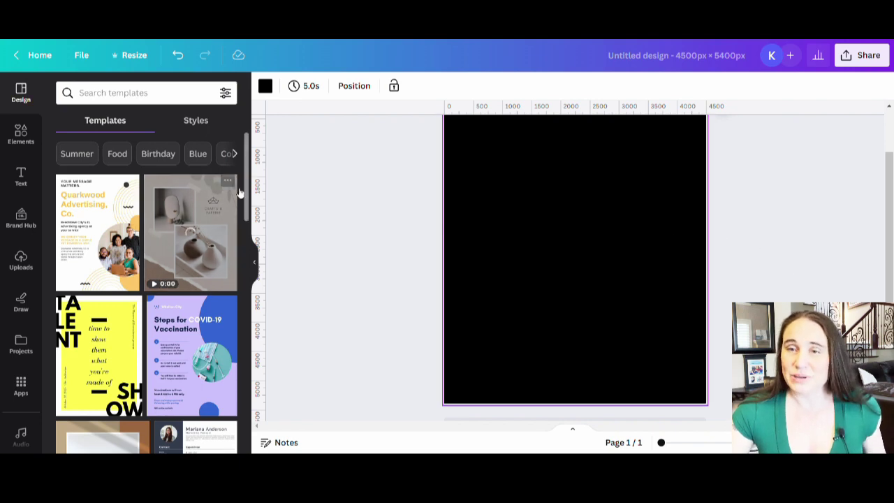
scroll(674, 232, "up", 1)
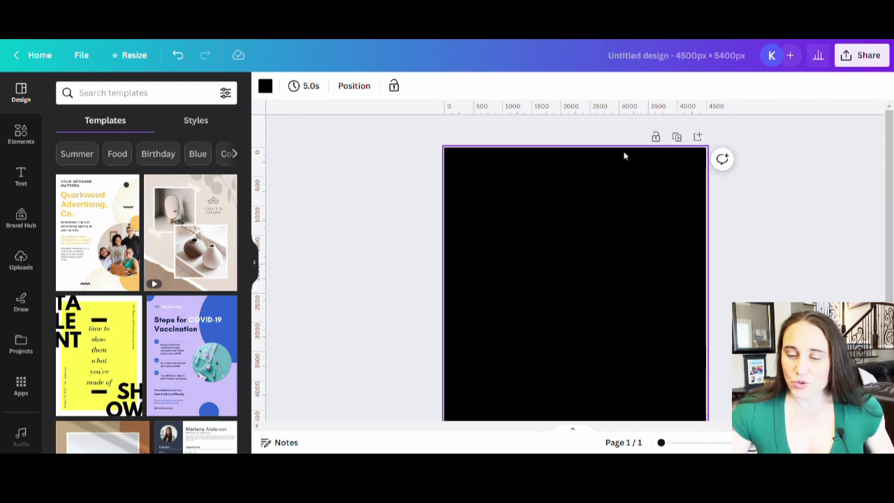
scroll(584, 165, "down", 3)
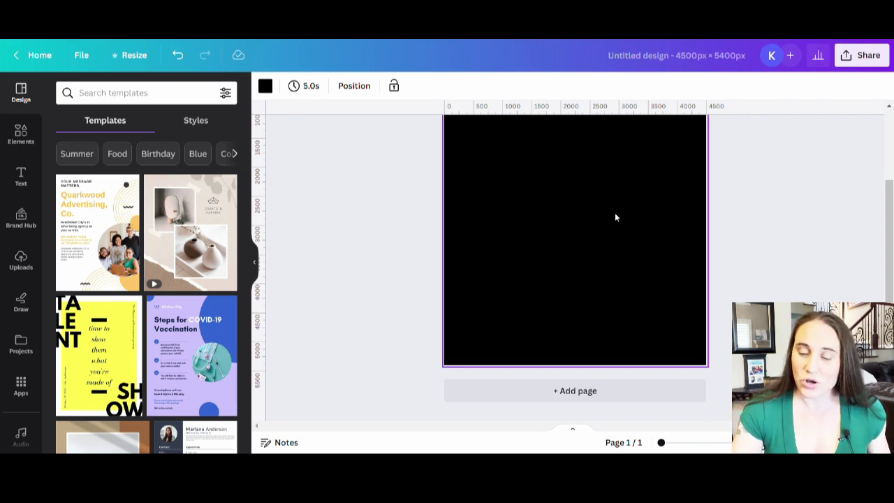
Add a text box reading 'IT'S A LAGER', enlarge it, and move it toward the page centre.
key("t")
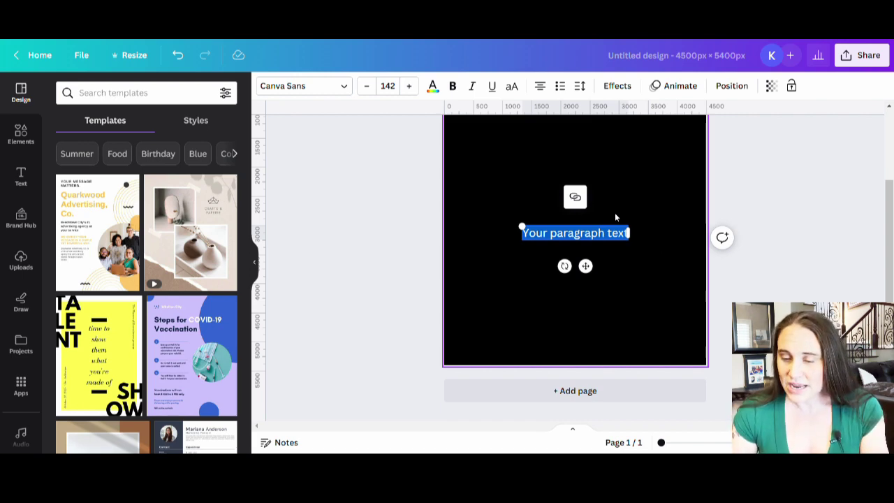
type("IT'S")
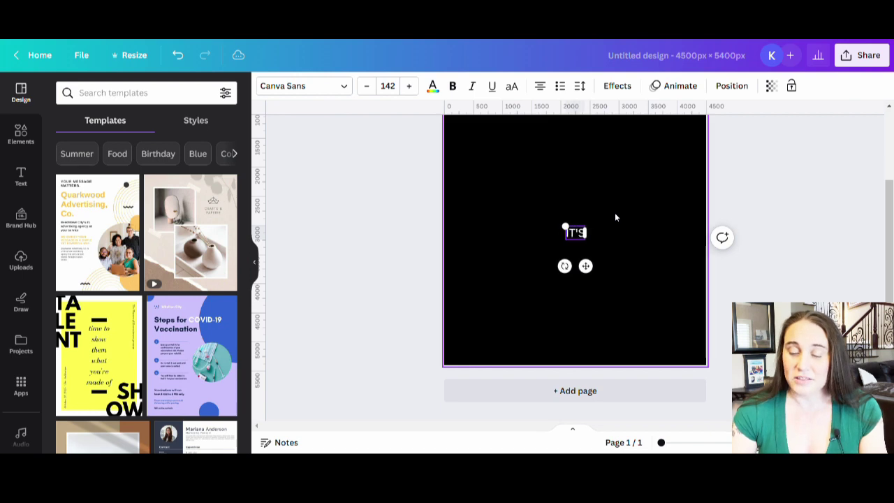
type(" A ")
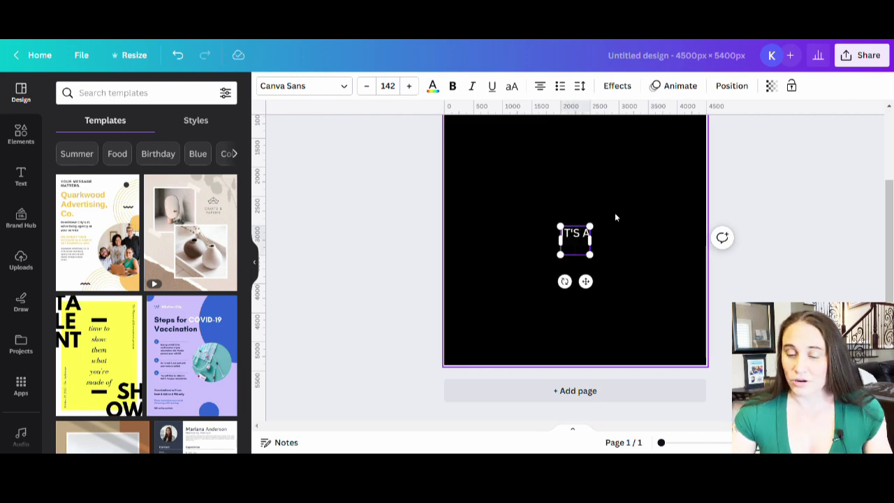
type("LAGER")
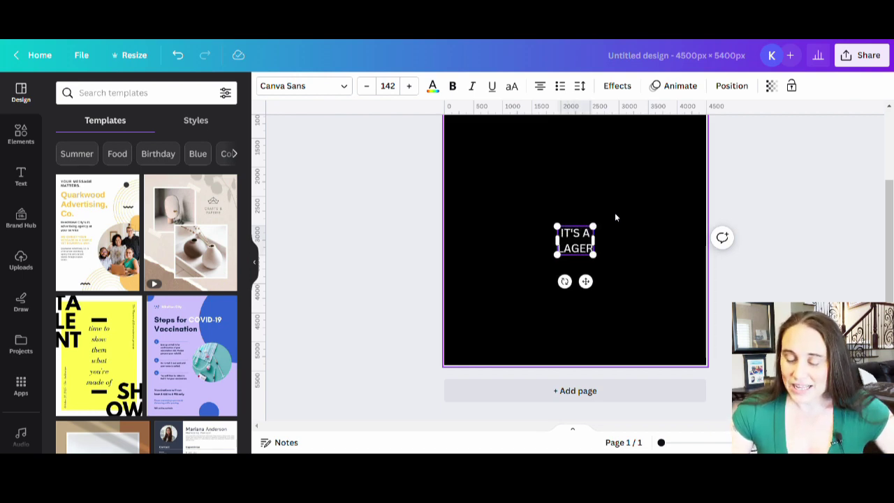
left_click_drag(594, 226, 669, 165)
left_click(674, 231)
left_click_drag(647, 236, 643, 330)
left_click(676, 153)
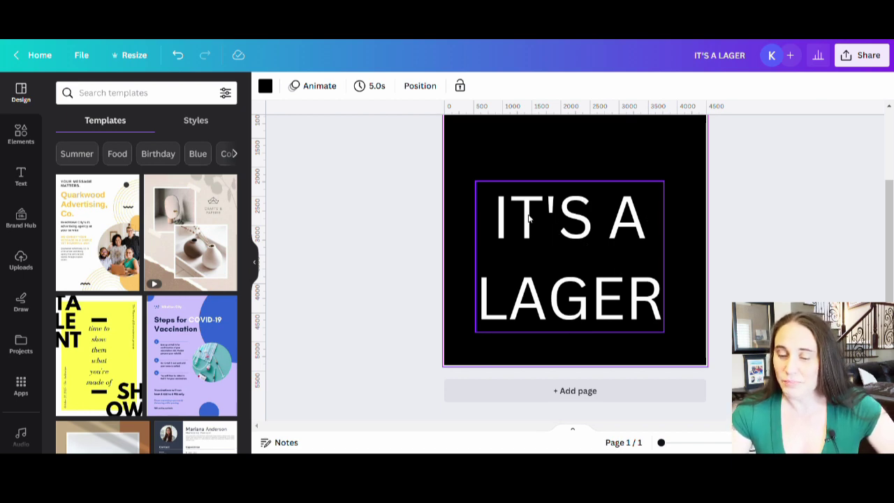
Search fonts for 'BO' and, after trying Cerebri and Formula Bold, apply Anteb Bold to the title.
left_click(592, 220)
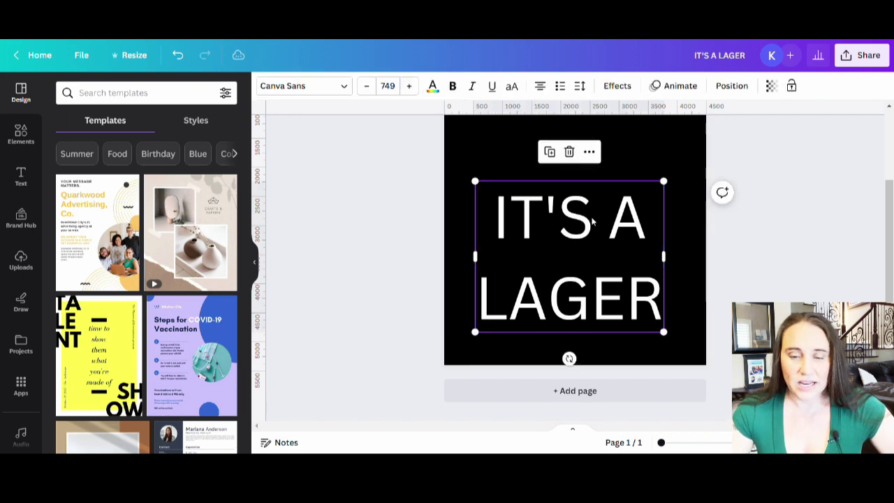
left_click(308, 85)
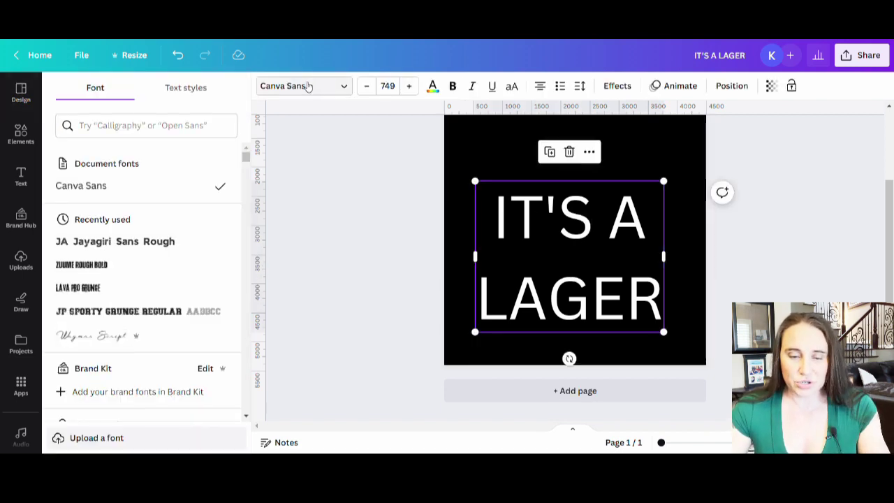
left_click(135, 132)
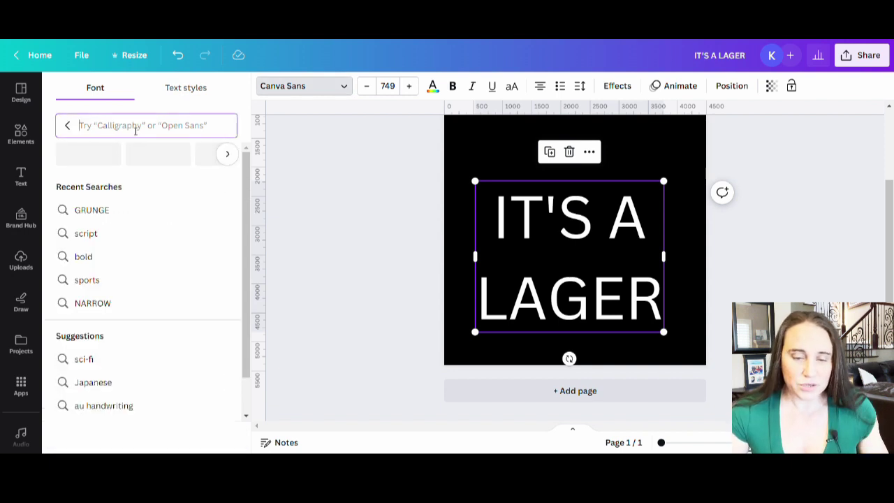
type("BOLD")
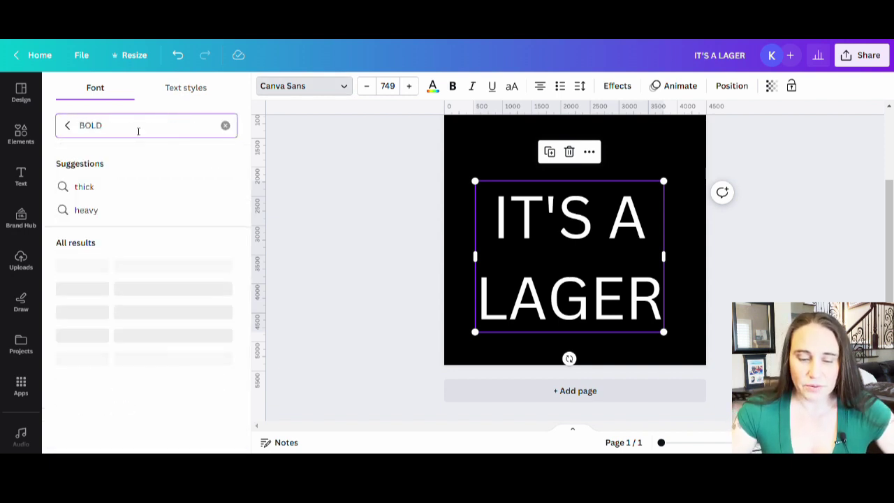
scroll(160, 183, "down", 2)
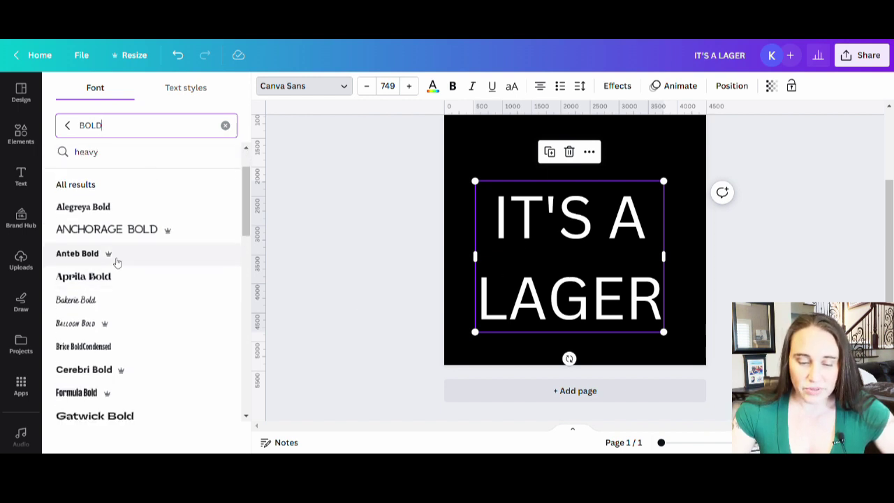
scroll(117, 345, "down", 2)
left_click(85, 314)
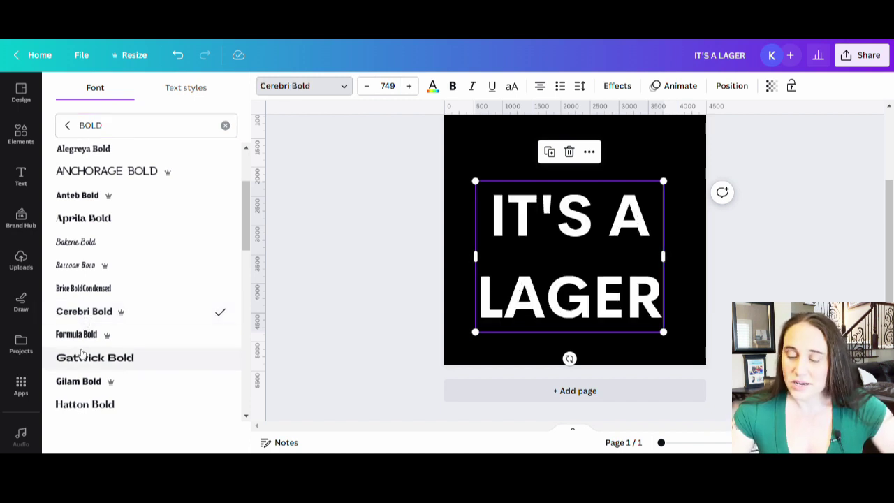
left_click(86, 339)
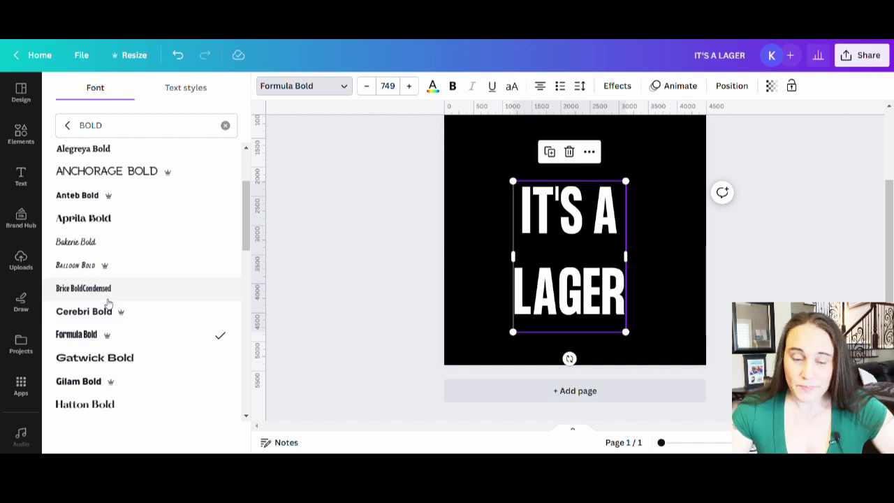
left_click(96, 311)
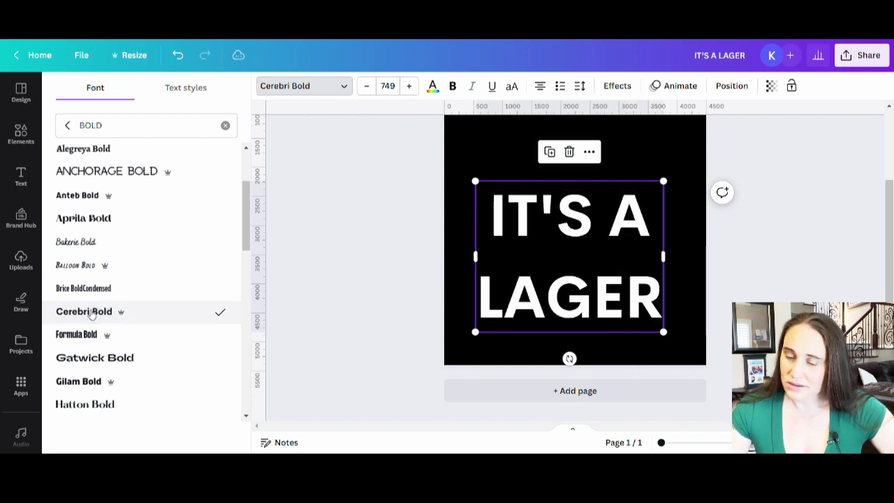
left_click(97, 199)
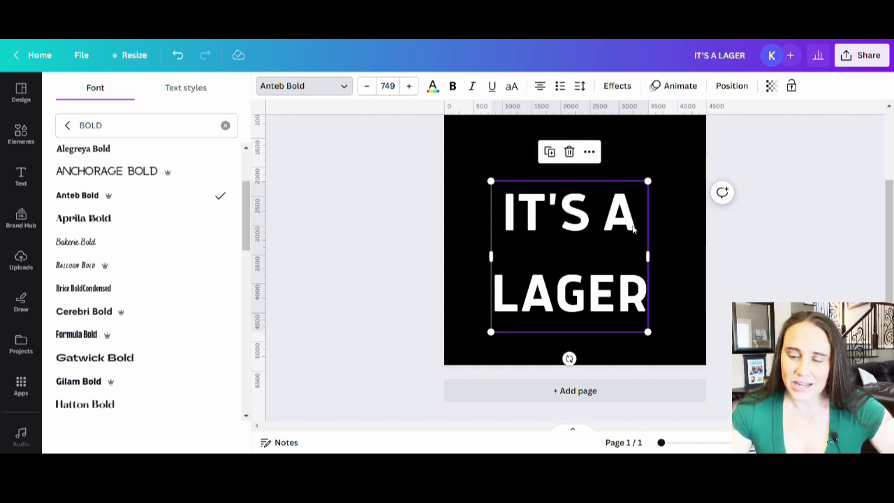
Set the 'IT'S A' line to Cerebri Bold.
left_click_drag(635, 212, 506, 209)
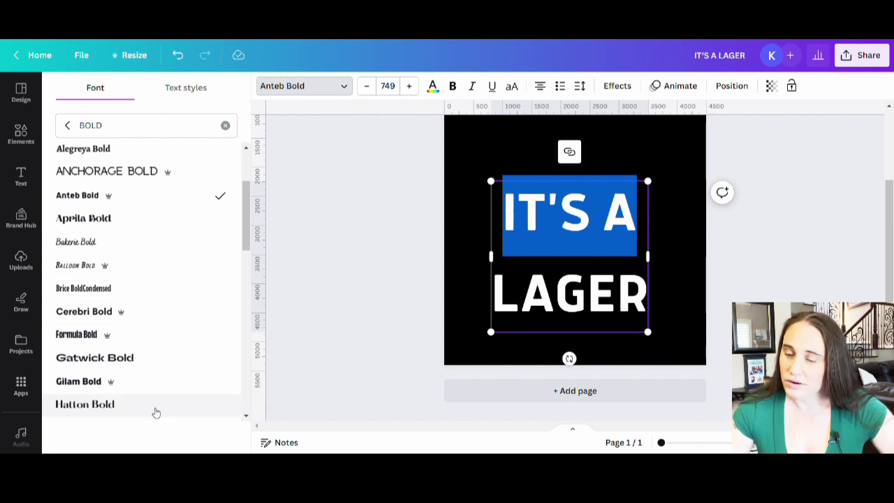
left_click(86, 321)
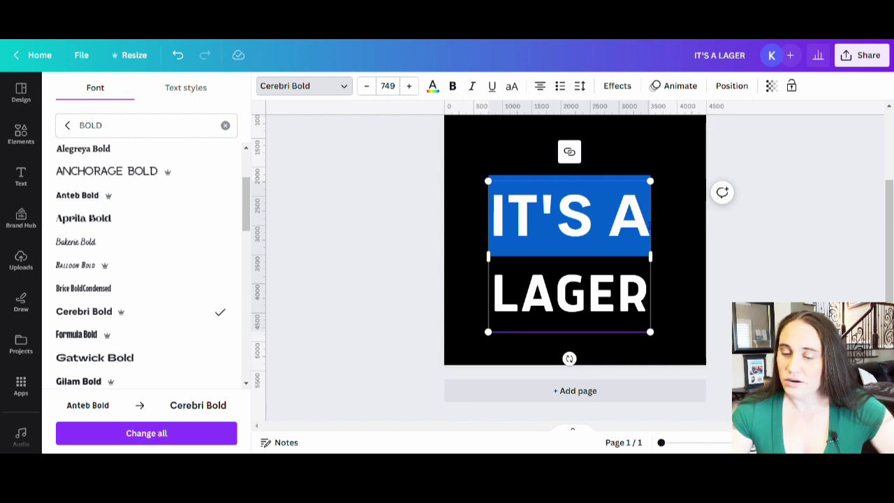
left_click(689, 267)
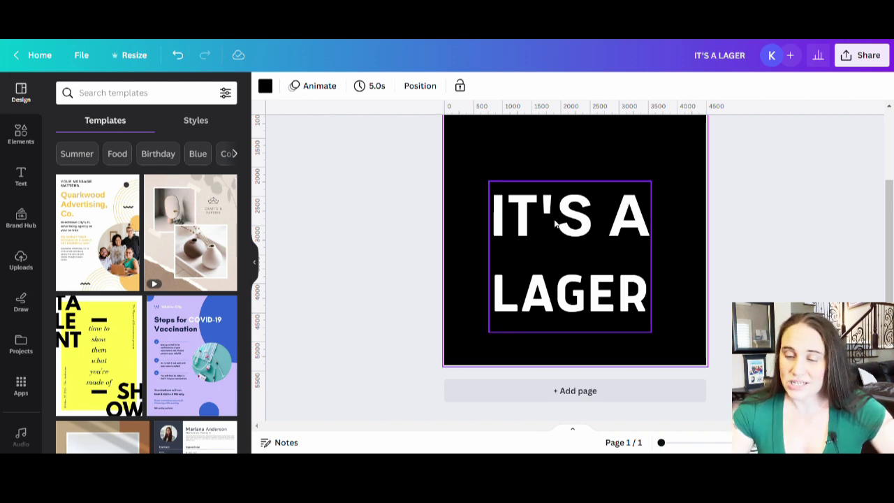
Reduce the title's line spacing from 1.4 to about 0.88.
left_click(552, 258)
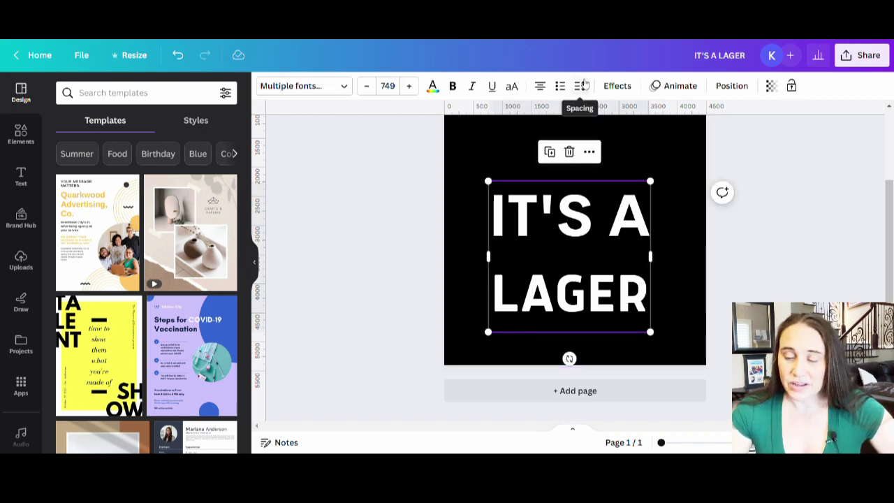
left_click(581, 87)
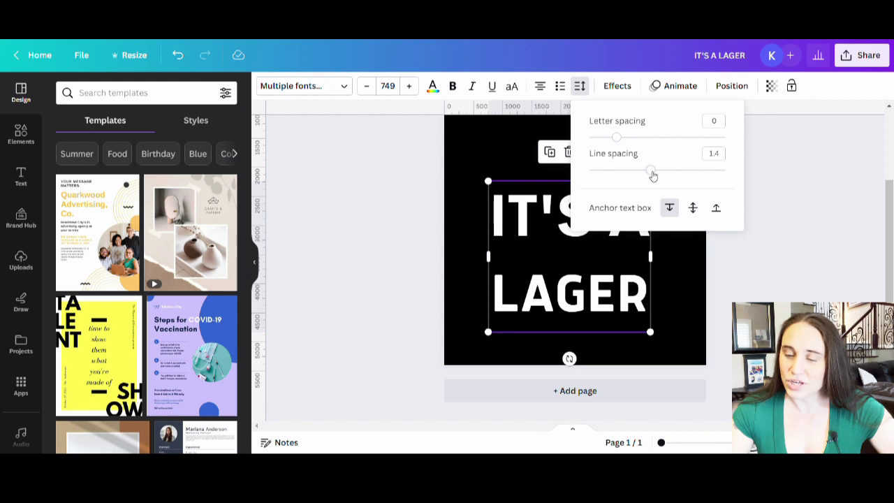
left_click_drag(653, 176, 648, 174)
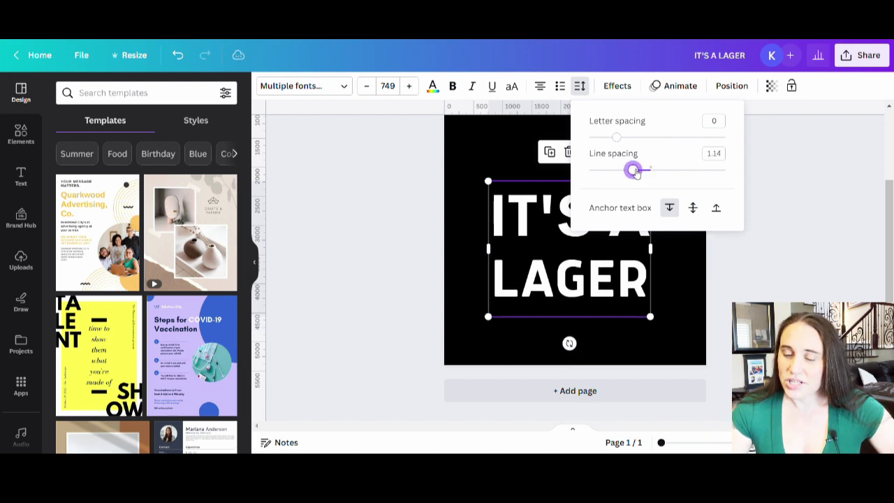
left_click_drag(633, 171, 618, 175)
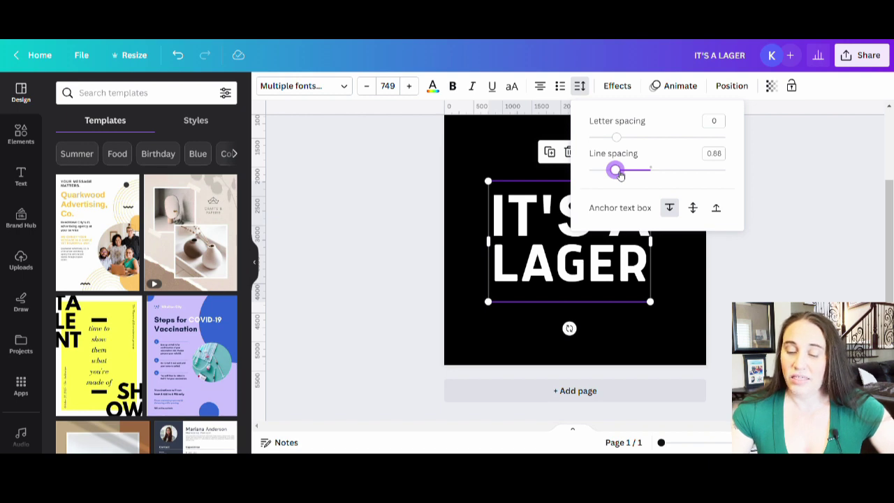
left_click(450, 324)
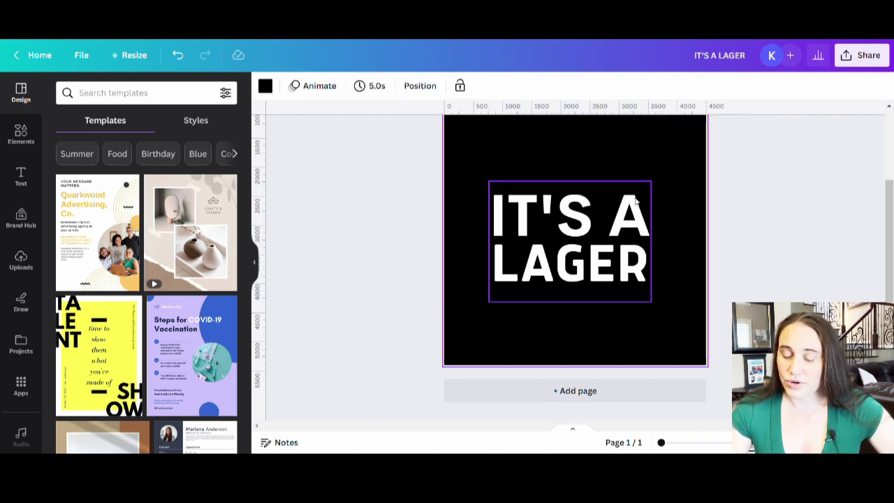
left_click(565, 237)
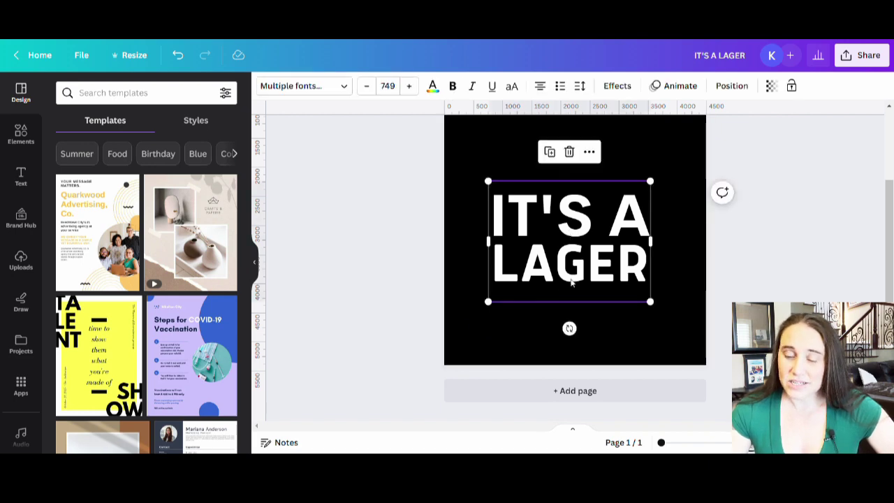
Enlarge the title text to size 1019 and centre it on the page.
left_click_drag(492, 310, 469, 332)
left_click_drag(650, 322, 703, 371)
left_click_drag(594, 289, 590, 296)
left_click(649, 162)
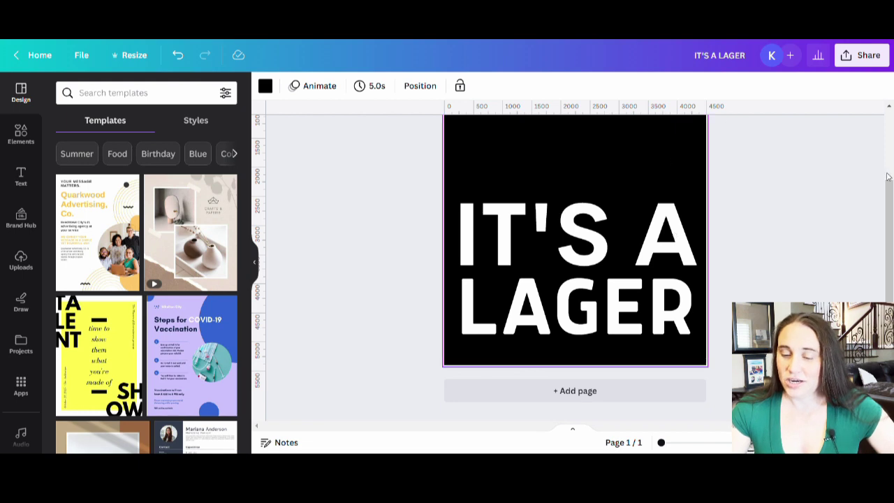
left_click(601, 251)
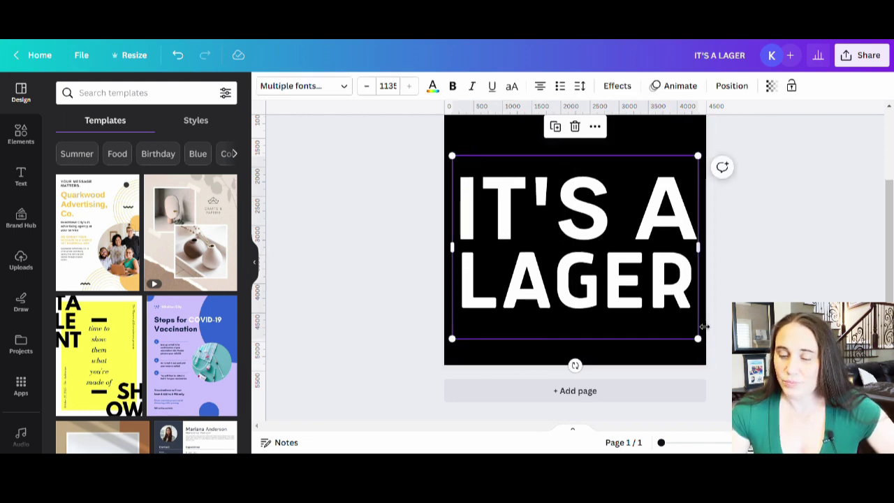
left_click_drag(696, 340, 670, 318)
left_click_drag(604, 275, 618, 286)
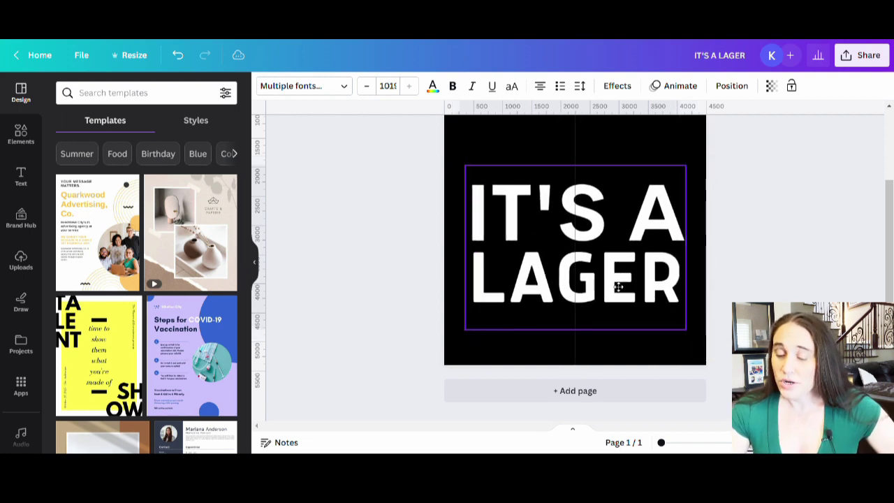
left_click(647, 142)
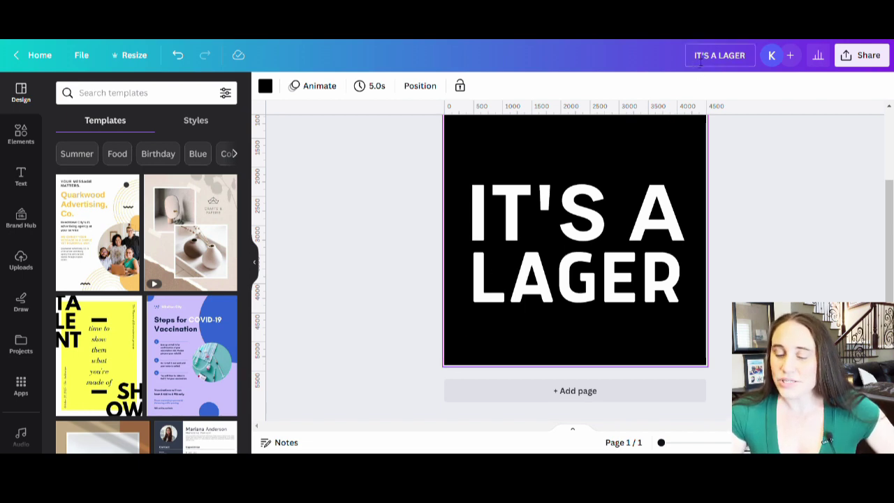
Download the design as a PNG with a transparent background.
left_click(873, 63)
left_click(686, 351)
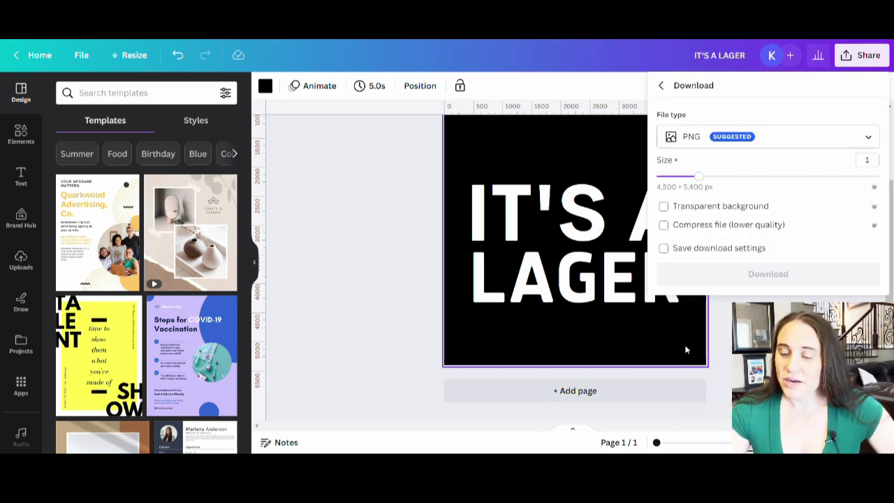
left_click(705, 204)
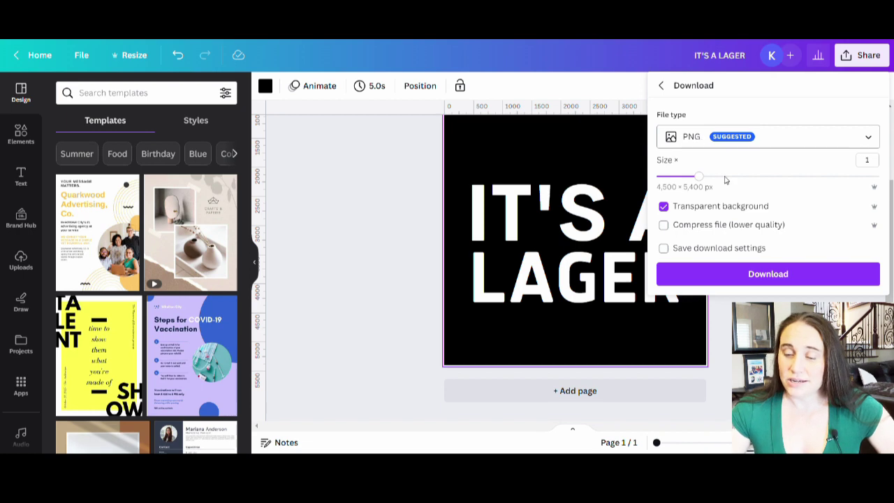
left_click(750, 279)
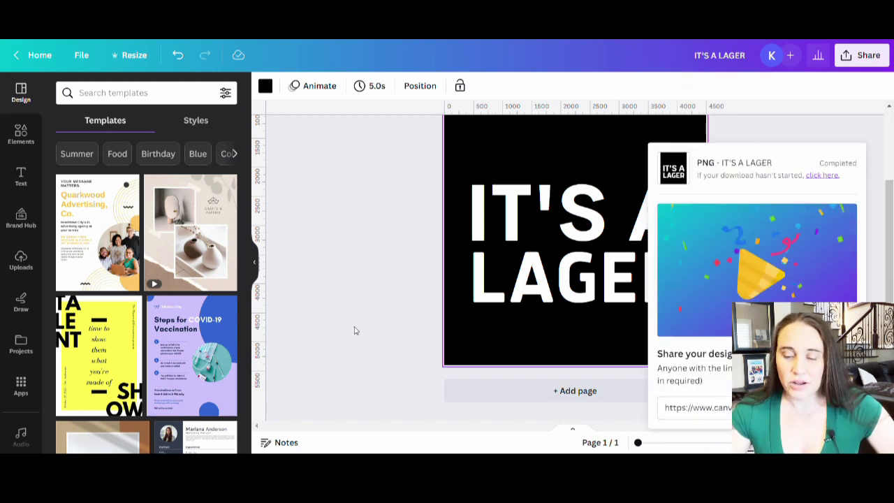
left_click(372, 263)
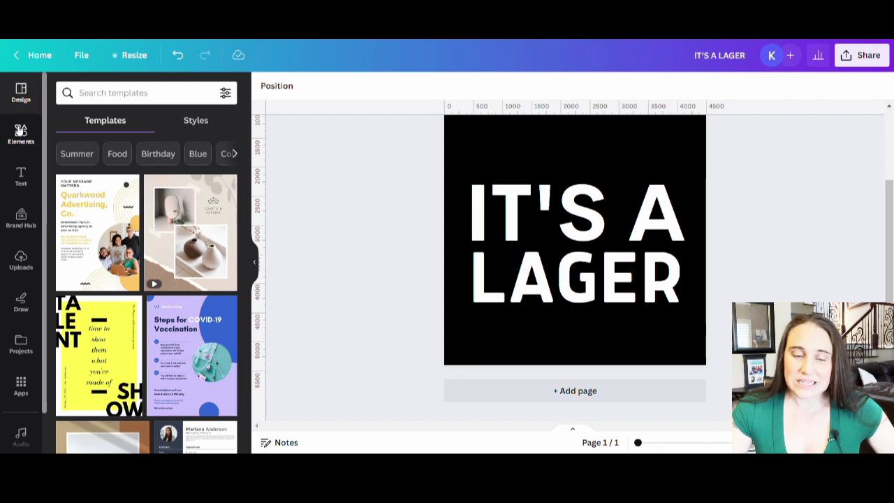
Search Elements for 'BEER' and show all the beer photo results.
left_click(21, 133)
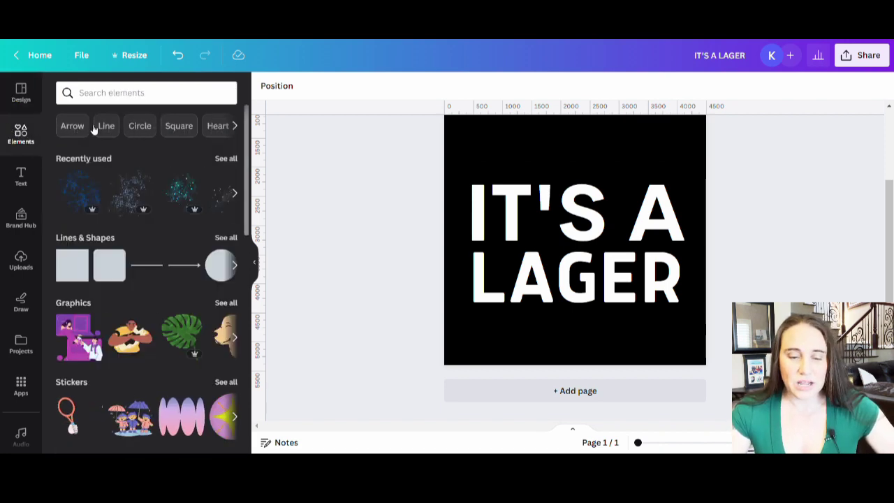
left_click(94, 91)
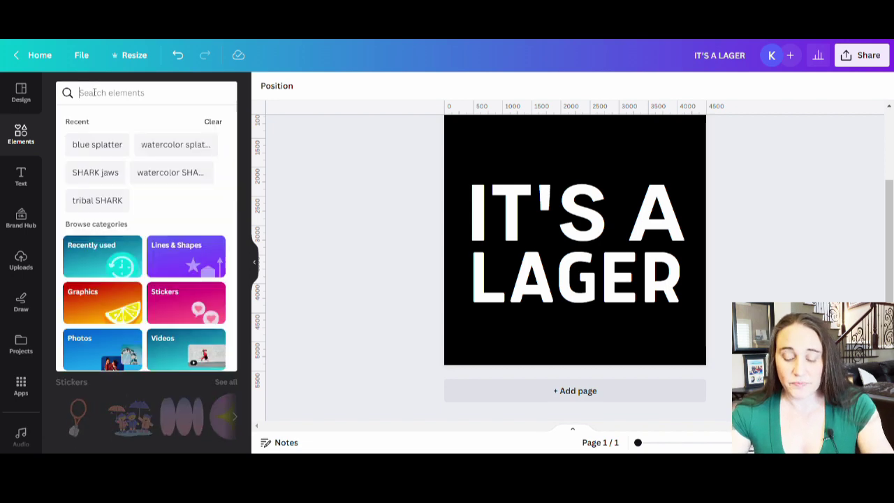
type("BEER")
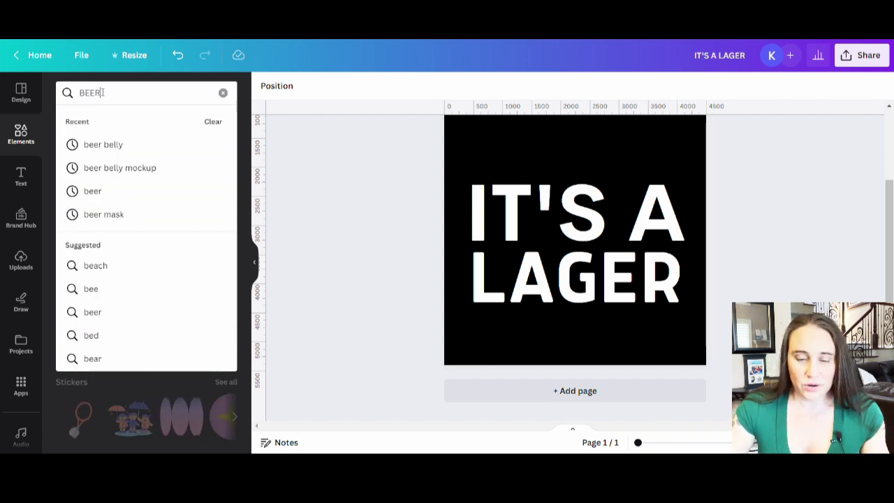
key("Return")
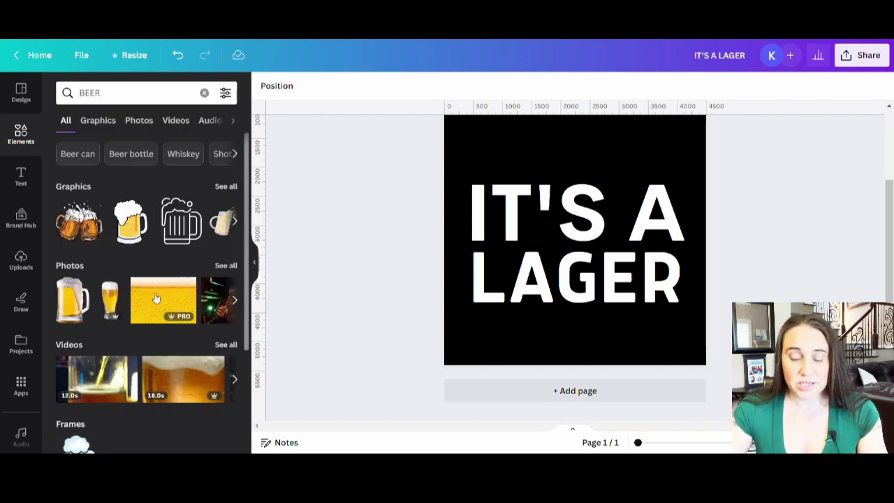
left_click(228, 264)
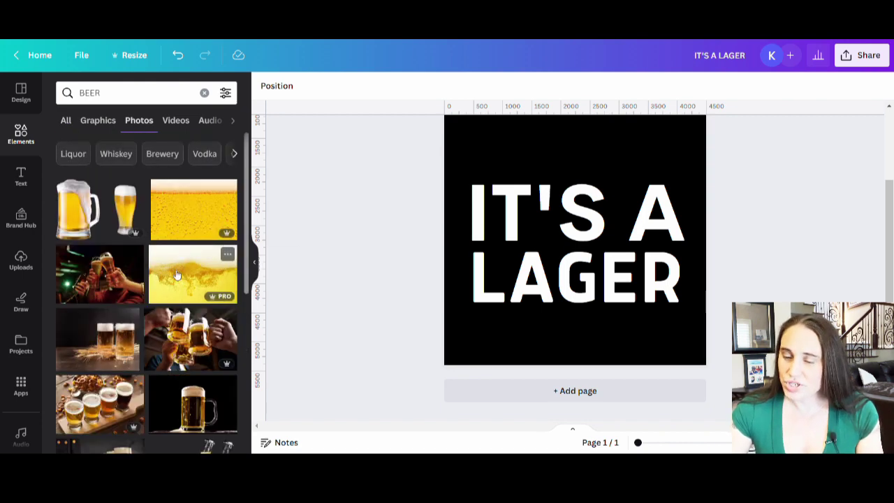
Add the golden beer-foam photo and stretch it to cover the page.
left_click(175, 278)
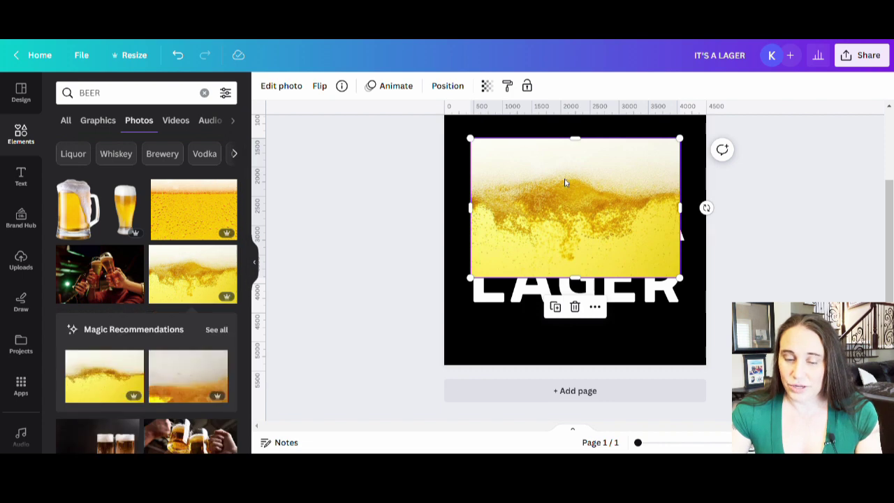
left_click(254, 264)
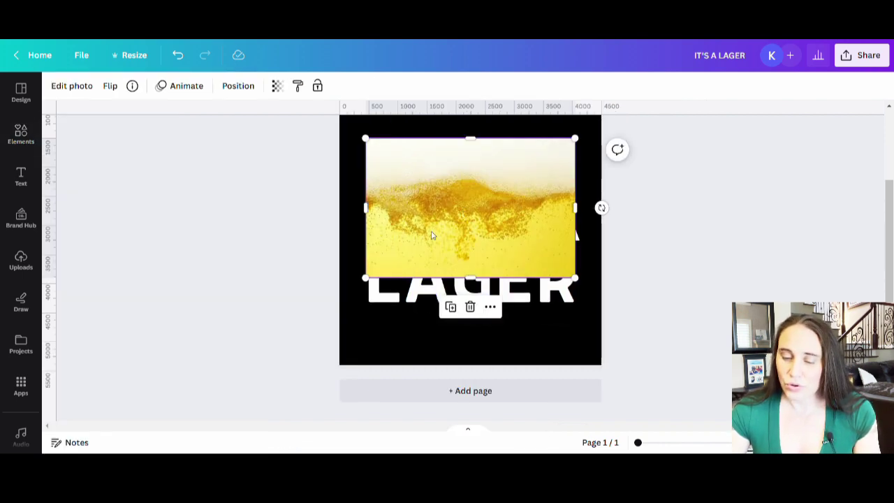
left_click_drag(365, 278, 237, 325)
left_click_drag(452, 288, 506, 300)
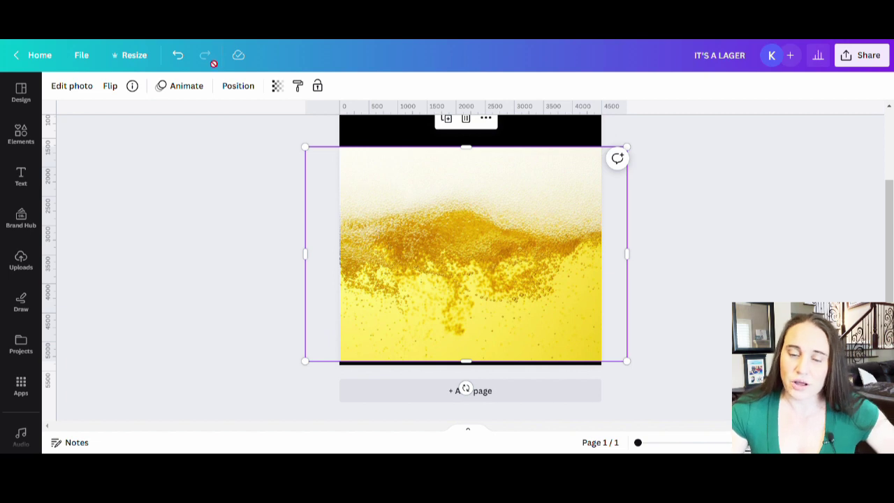
Set the photo's transparency to about 81 so the title shows through, and realign it.
left_click(278, 86)
left_click_drag(276, 132, 258, 133)
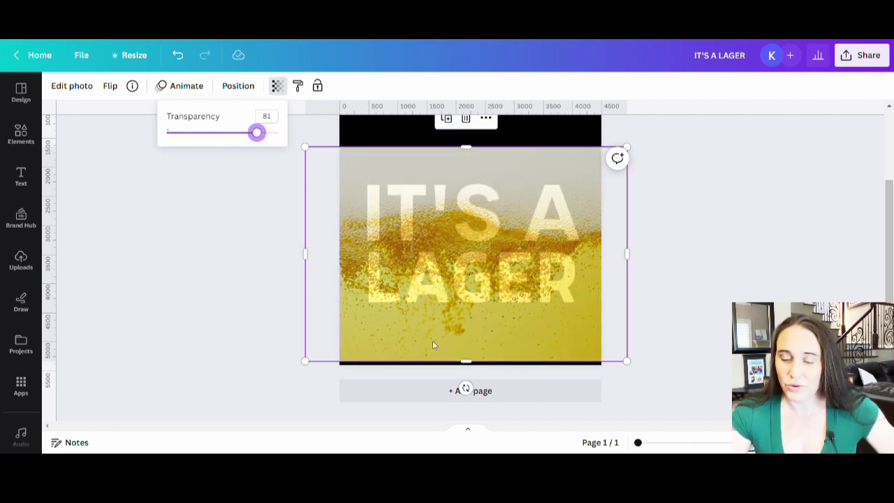
left_click_drag(493, 318, 499, 328)
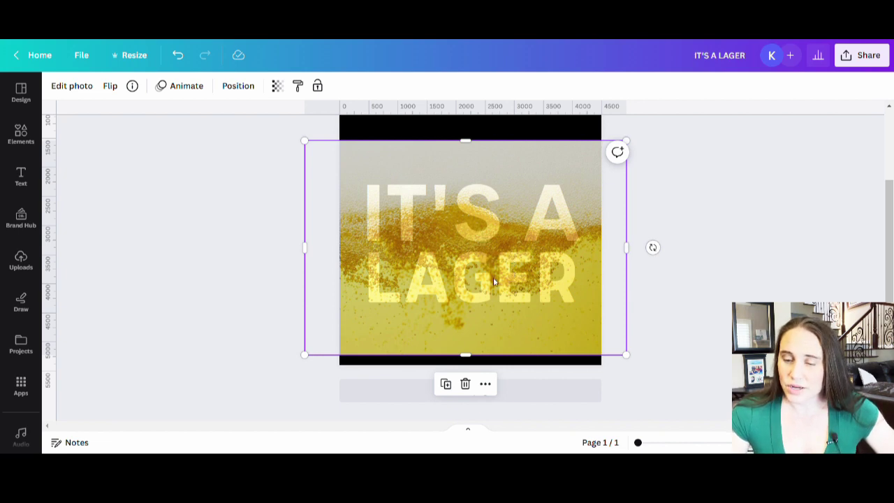
left_click_drag(632, 143, 634, 136)
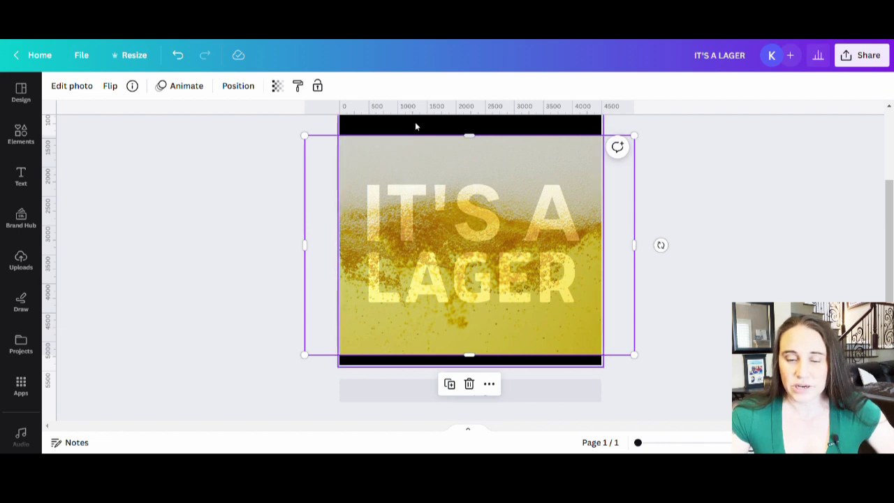
Restore the beer photo to full opacity (100) and rename the design 'BEER MASK'.
left_click(277, 85)
mouse_move(270, 141)
left_mouse_down()
mouse_move(263, 134)
mouse_move(278, 132)
left_mouse_up()
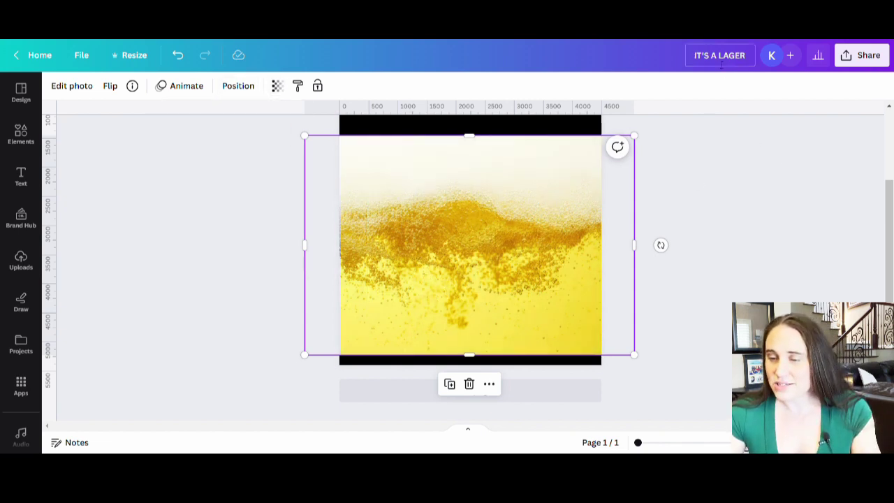
left_click(693, 60)
type("BE")
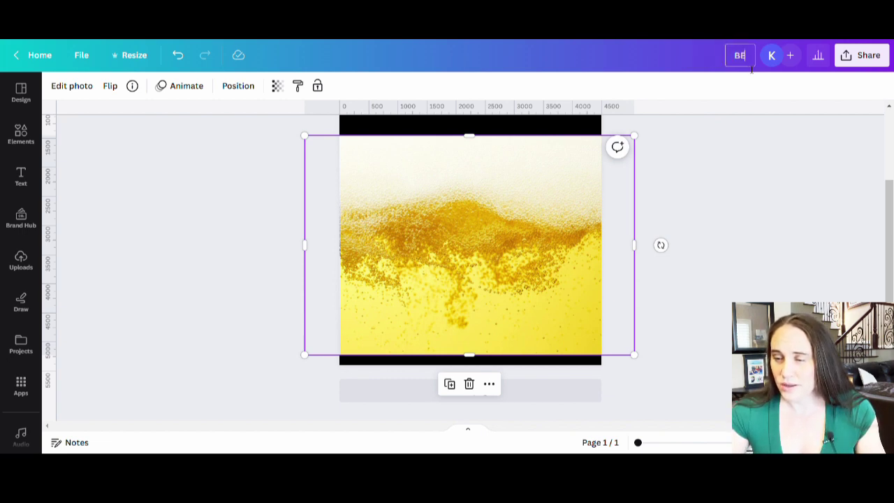
type("ER FRAME")
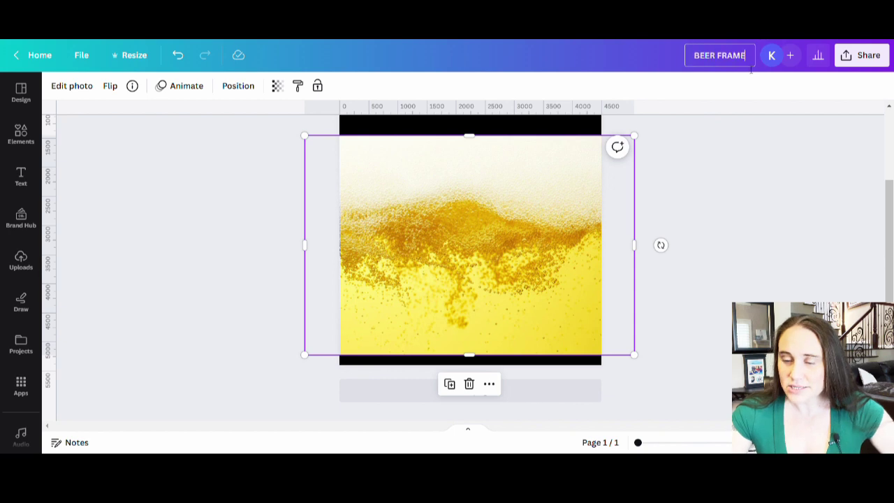
left_click(863, 55)
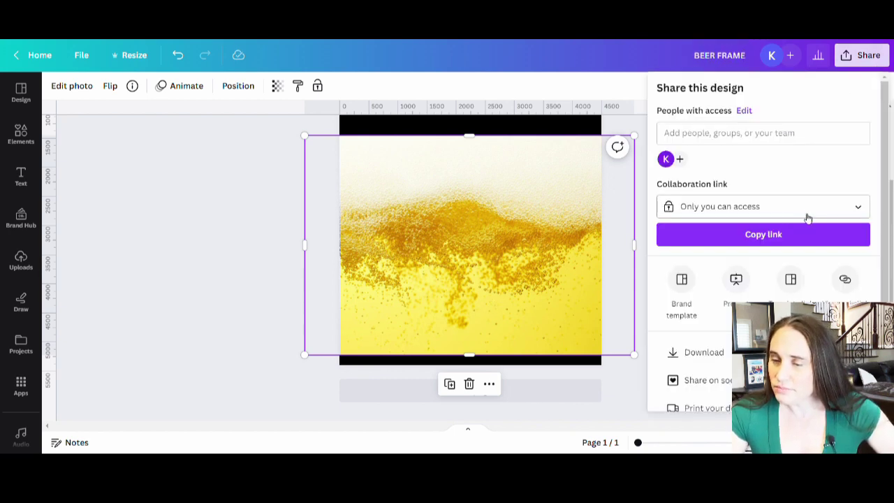
left_click(725, 56)
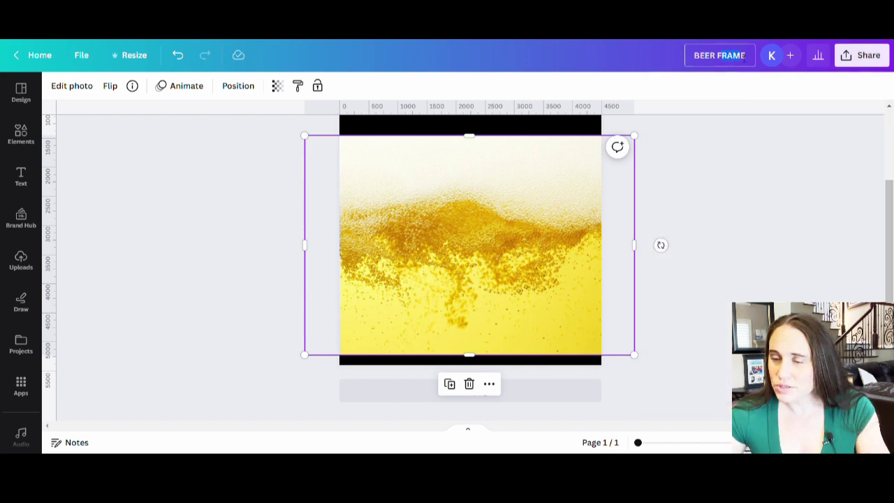
key("BackSpace")
key("BackSpace")
key("BackSpace")
key("BackSpace")
Rename the design to 'BEER MASK' and download it as a PNG image.
type("MASK")
left_click(766, 167)
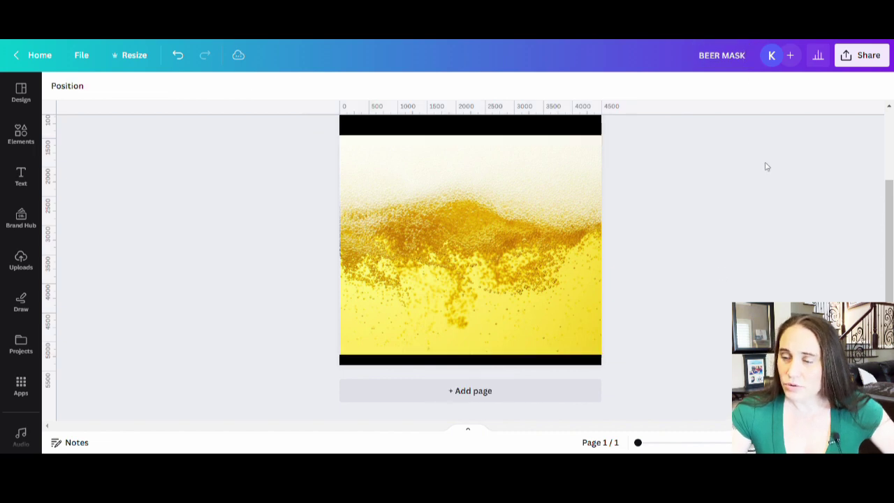
left_click(844, 64)
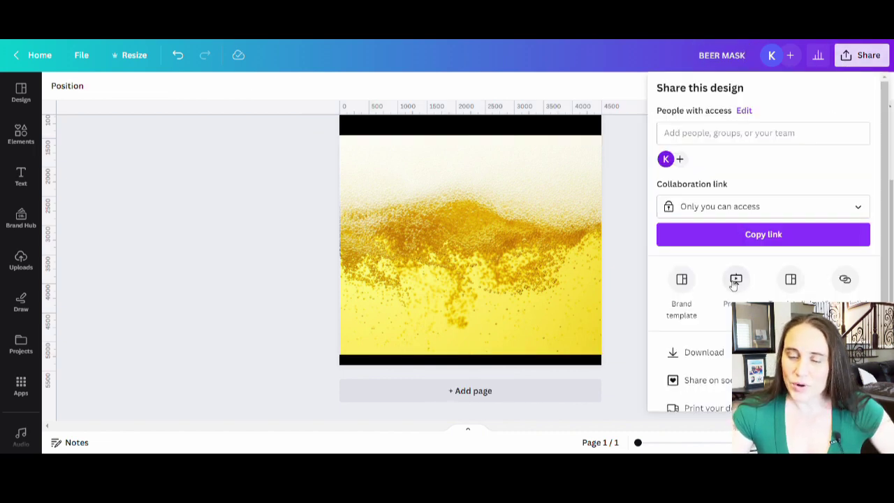
left_click(688, 351)
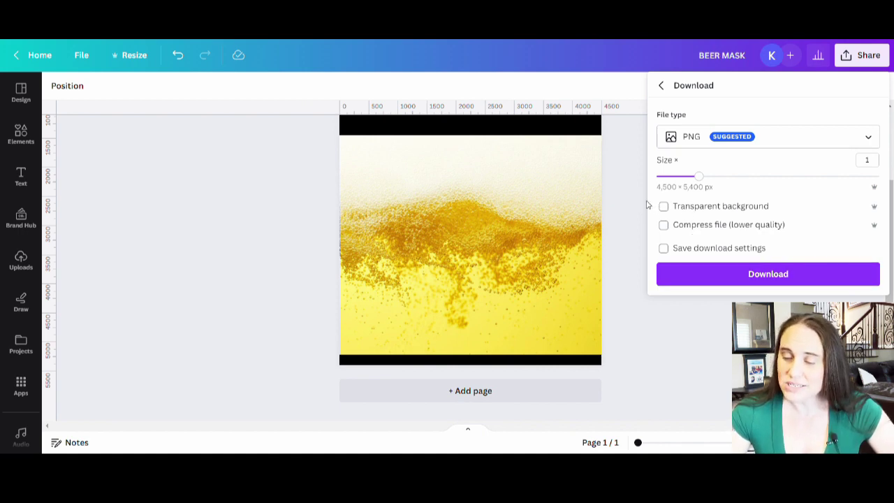
left_click(752, 278)
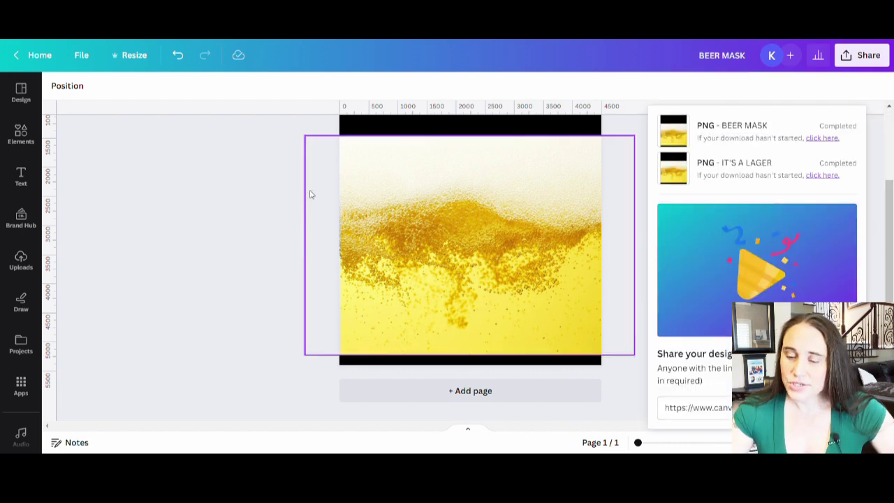
left_click(202, 330)
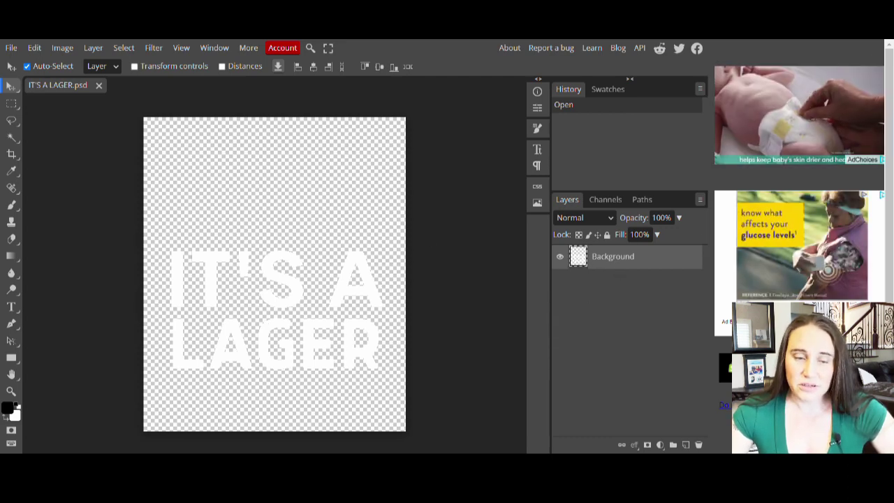
With IT'S A LAGER.psd open in Photopea, open the File menu.
left_click(10, 48)
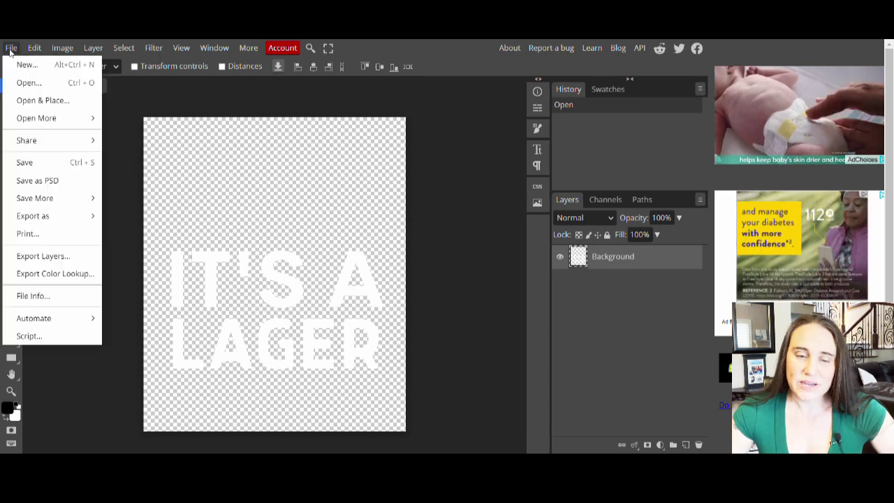
Place the BEER MASK image into the document, then delete its layer again.
left_click(33, 101)
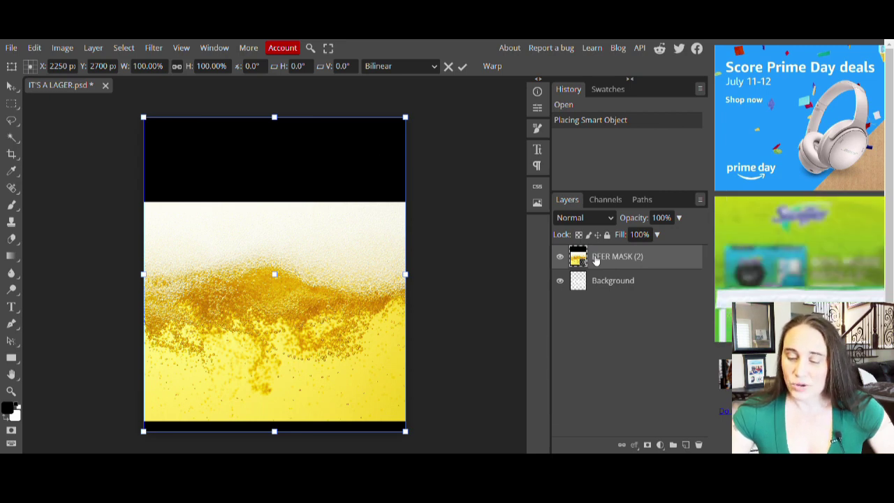
right_click(596, 260)
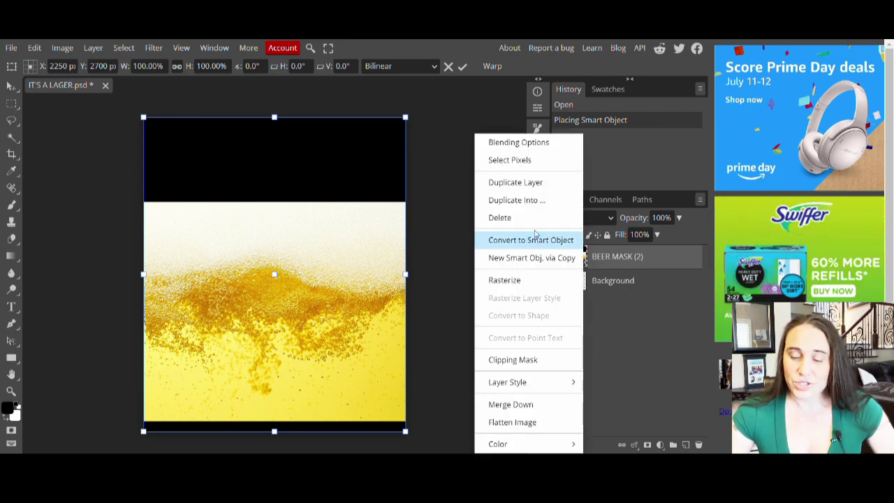
left_click(491, 219)
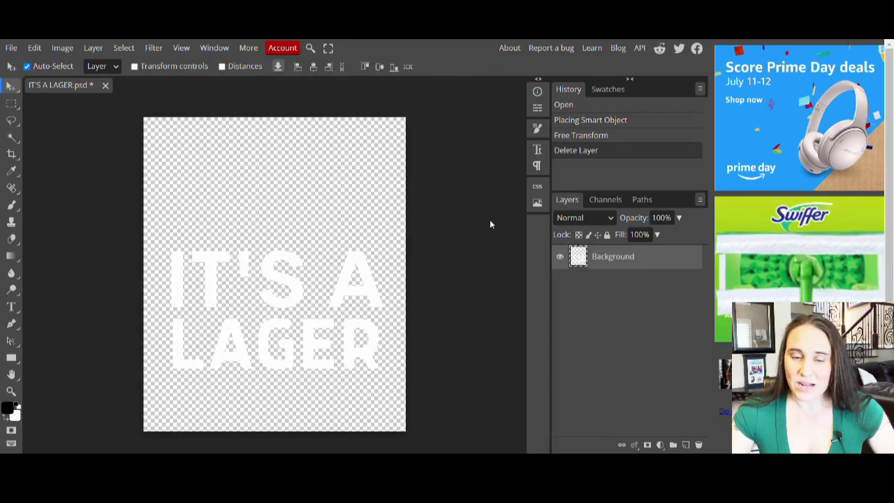
Start an Edit > Transform > Warp on the IT'S A LAGER lettering.
left_click(34, 48)
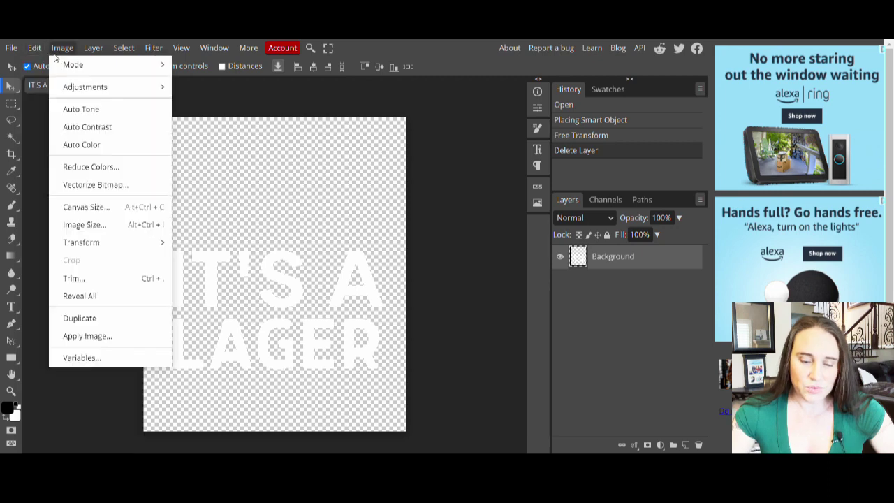
mouse_move(77, 338)
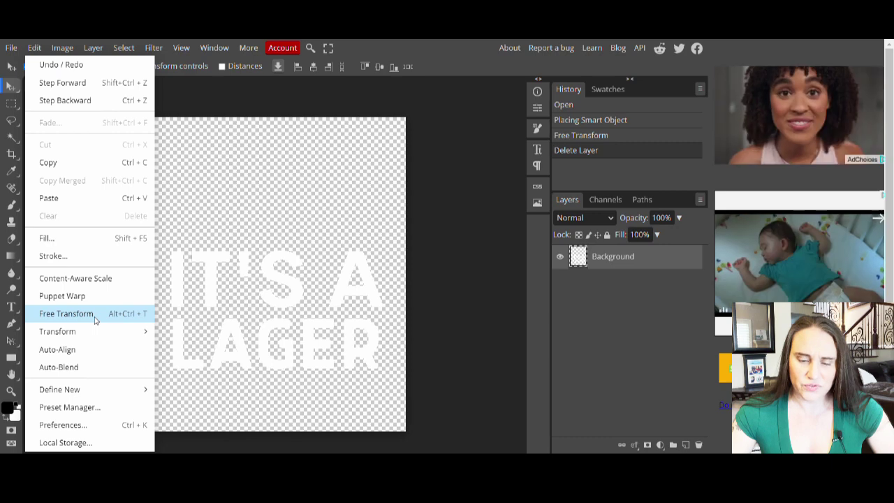
mouse_move(49, 333)
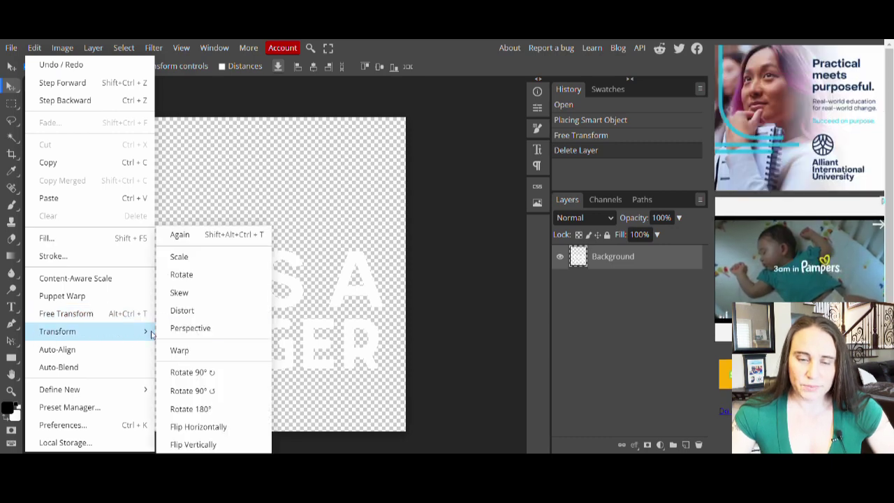
left_click(180, 351)
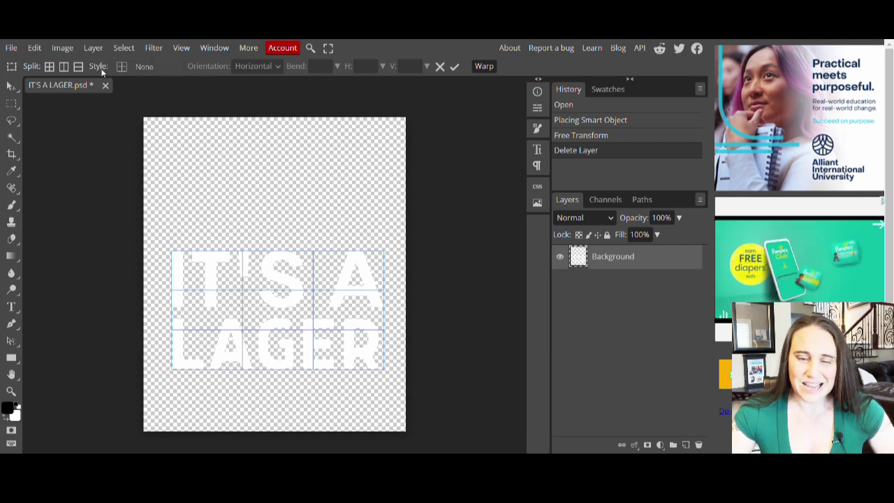
Try the Bulge, Inflate and Wave warp styles, then settle on Bulge at 50% bend.
left_click(140, 67)
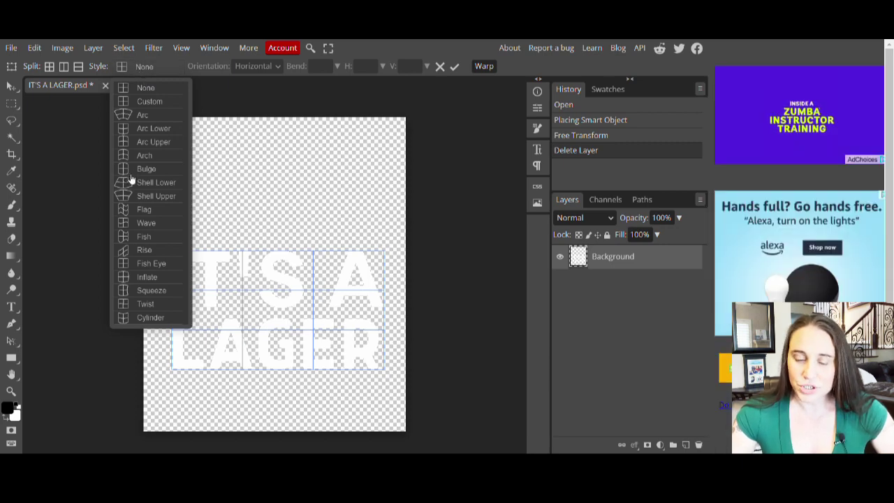
left_click(129, 172)
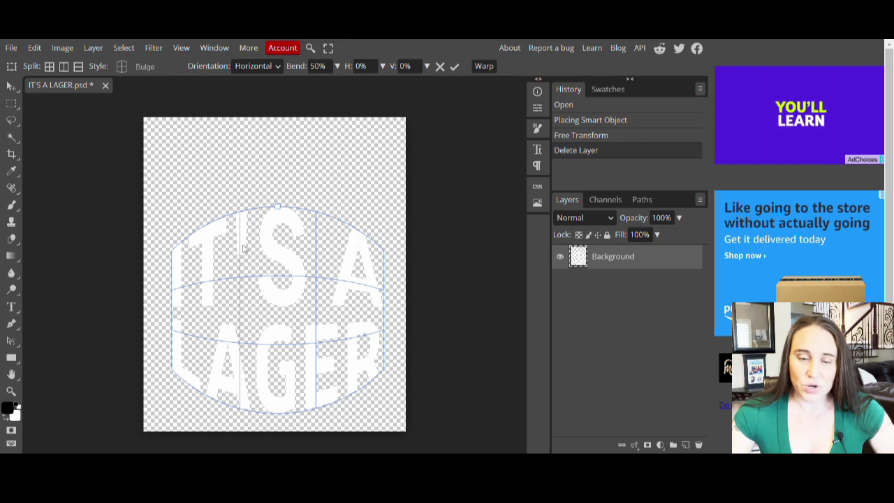
left_click(149, 71)
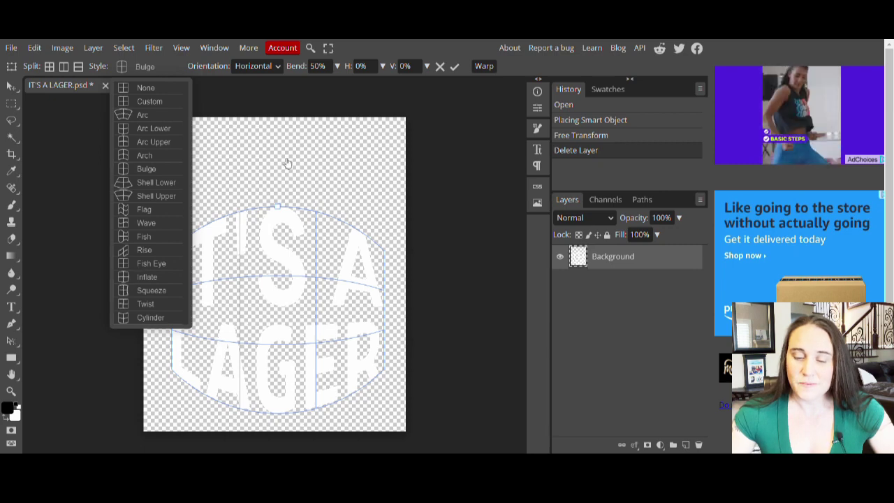
left_click(147, 277)
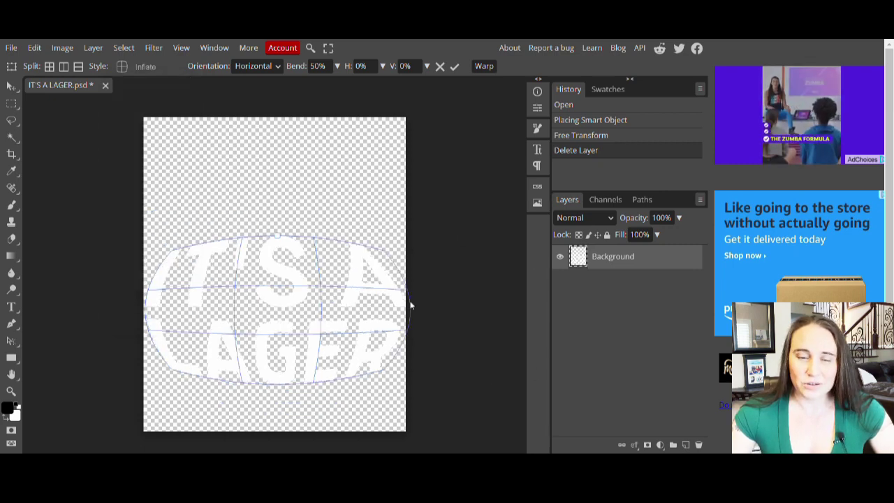
left_click(121, 66)
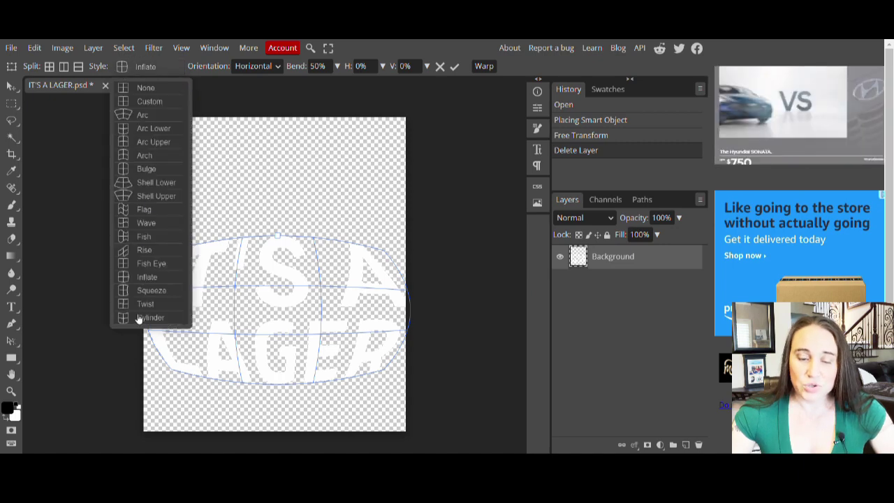
left_click(126, 223)
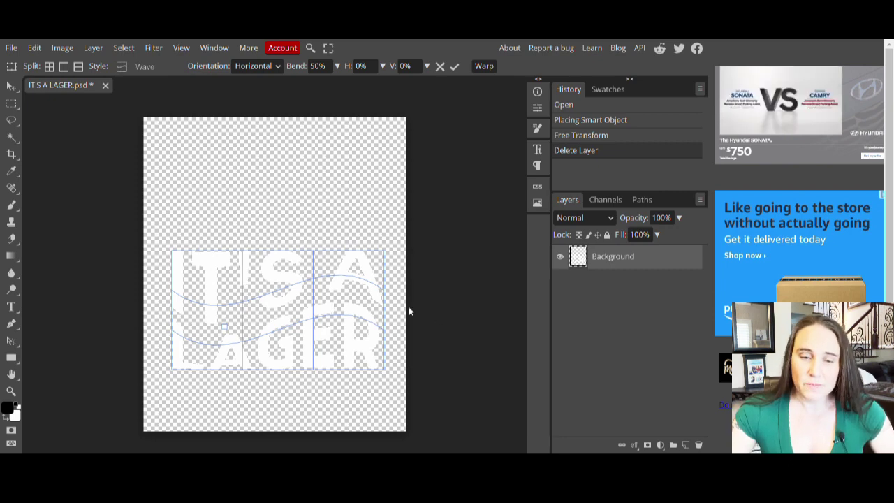
left_click(132, 68)
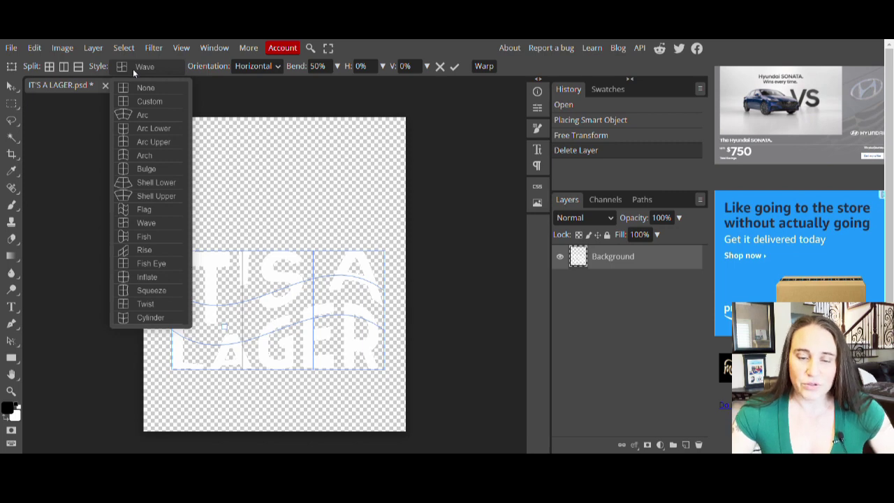
left_click(145, 170)
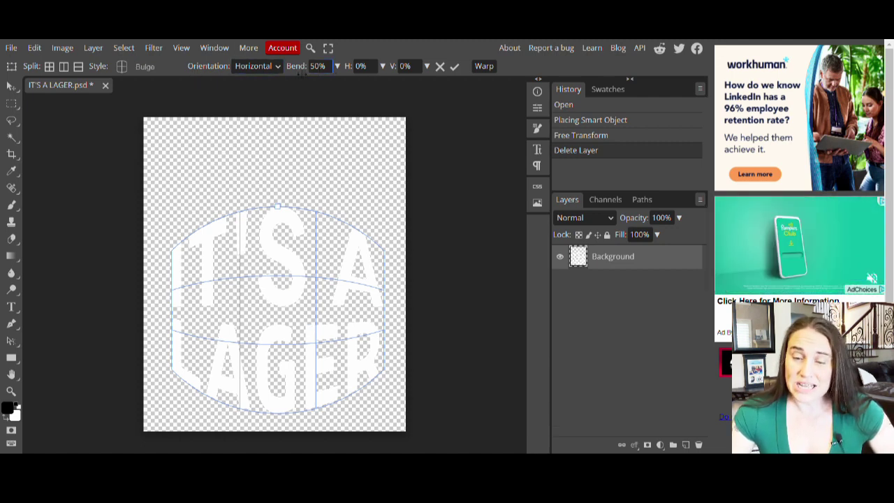
Adjust the Bulge warp's bend slider back and forth, finishing at 36%.
left_click(338, 67)
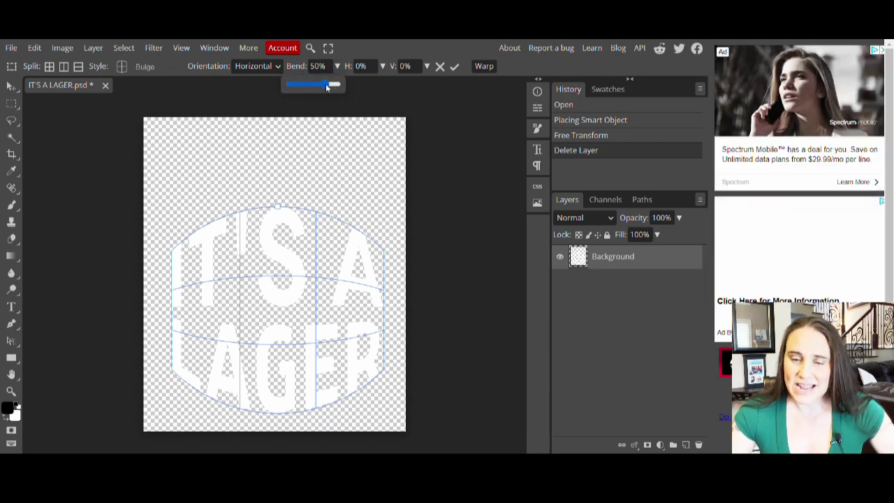
left_click_drag(325, 83, 321, 83)
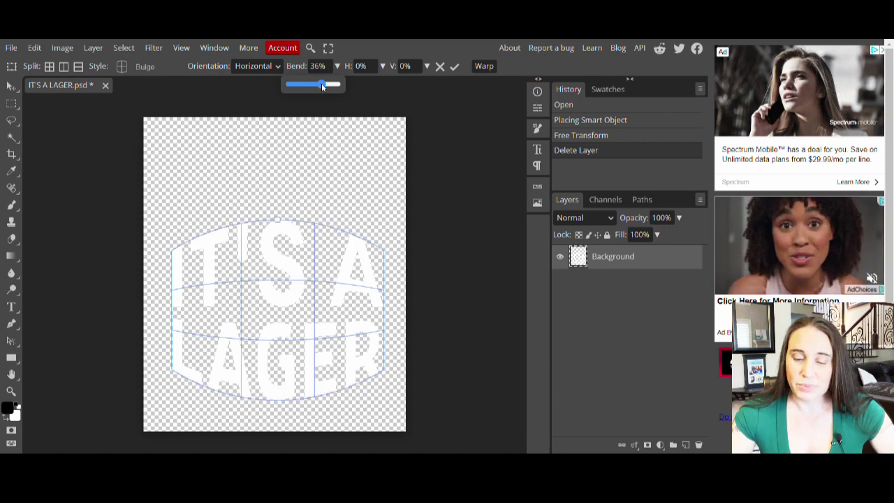
left_click_drag(322, 83, 346, 83)
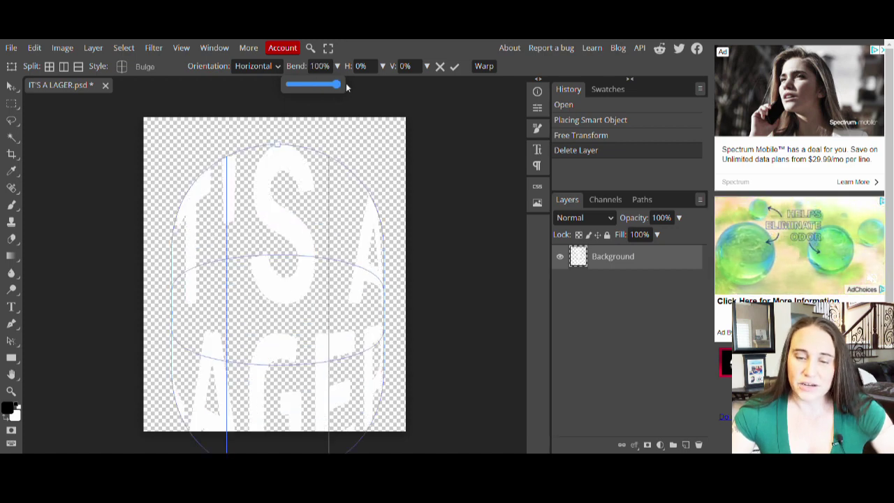
left_click_drag(335, 88, 328, 87)
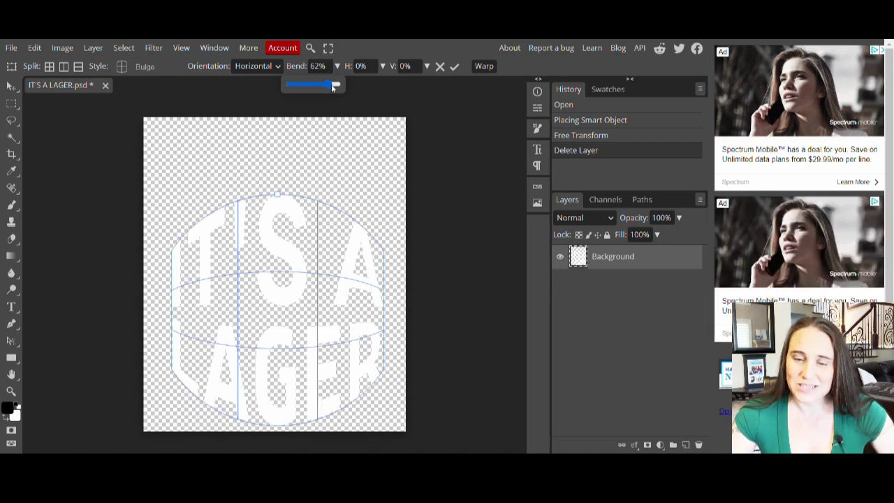
left_click_drag(328, 83, 322, 87)
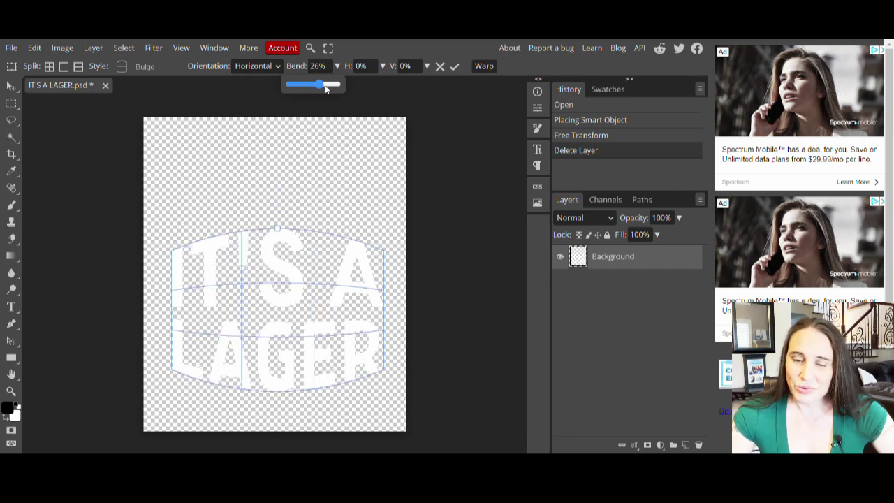
left_click_drag(325, 85, 321, 88)
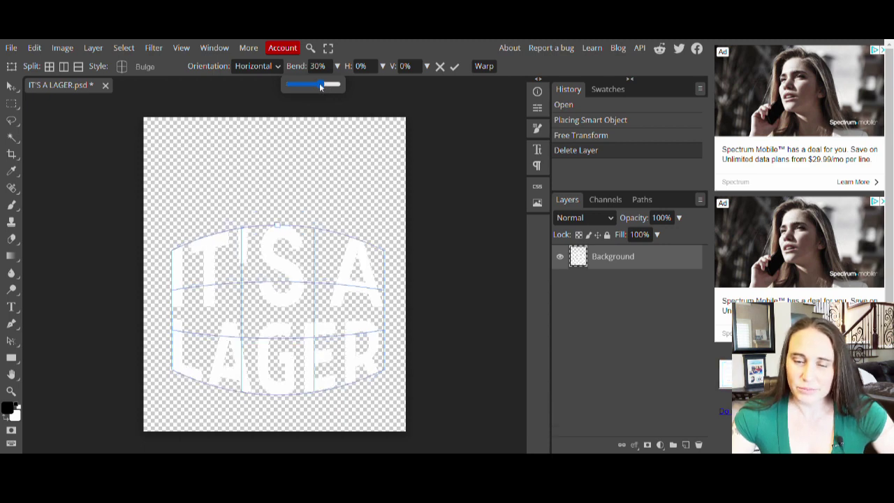
left_click_drag(320, 83, 322, 85)
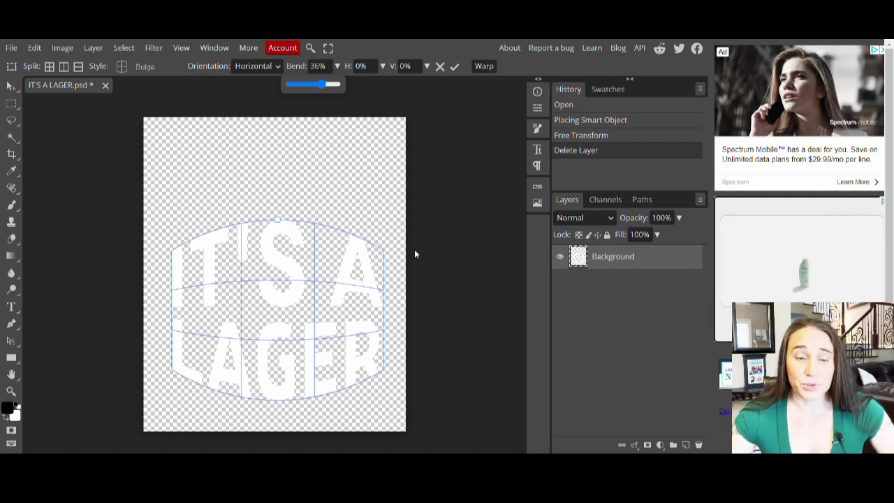
Place the BEER MASK photo and clip it to the warped IT'S A LAGER text layer.
left_click(10, 47)
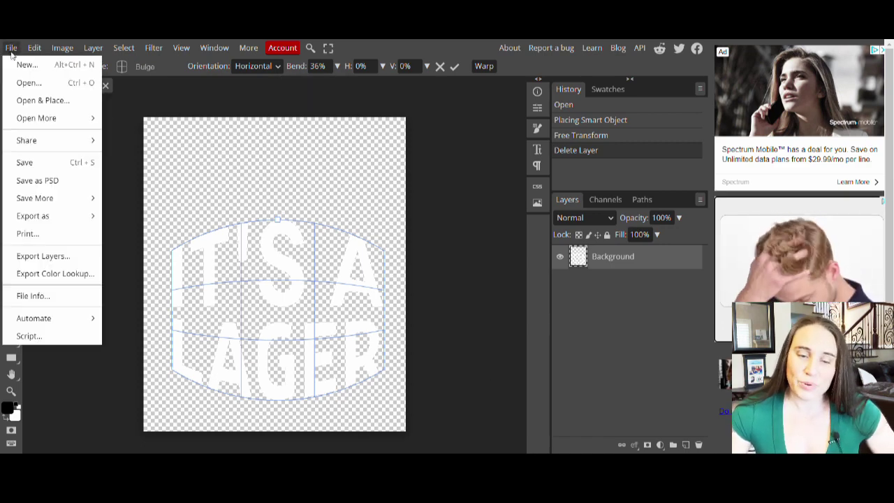
left_click(40, 102)
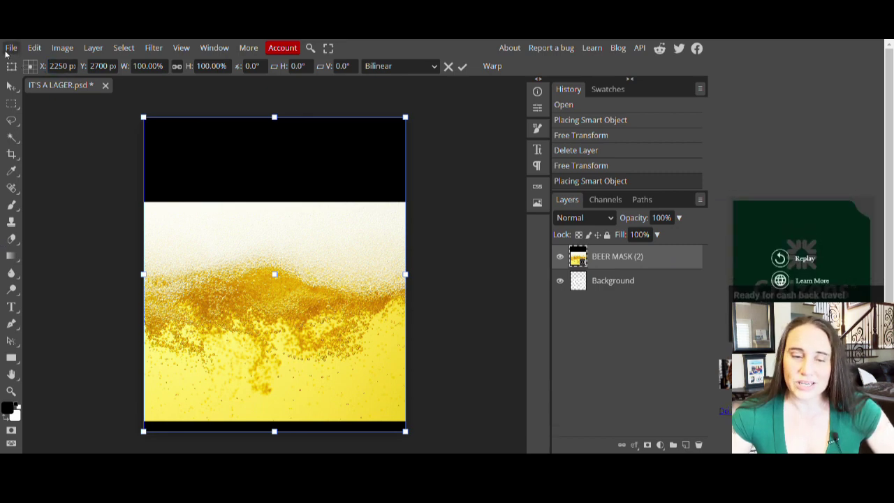
left_click(93, 47)
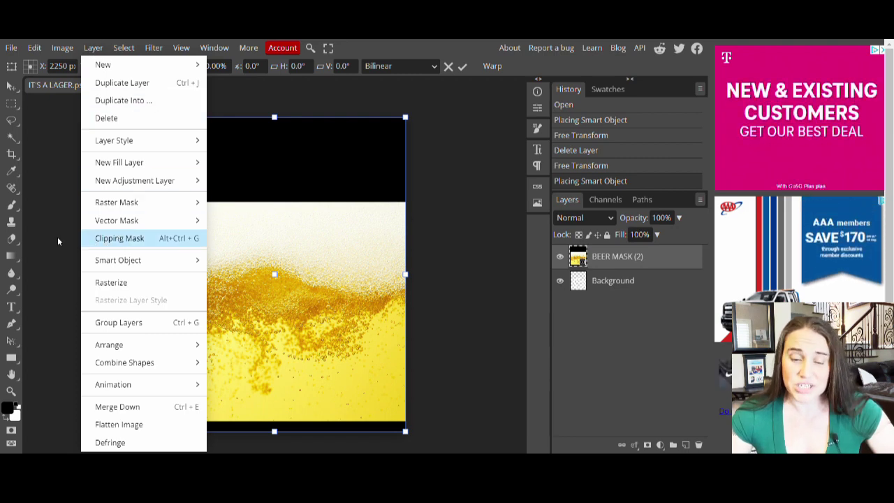
left_click(116, 240)
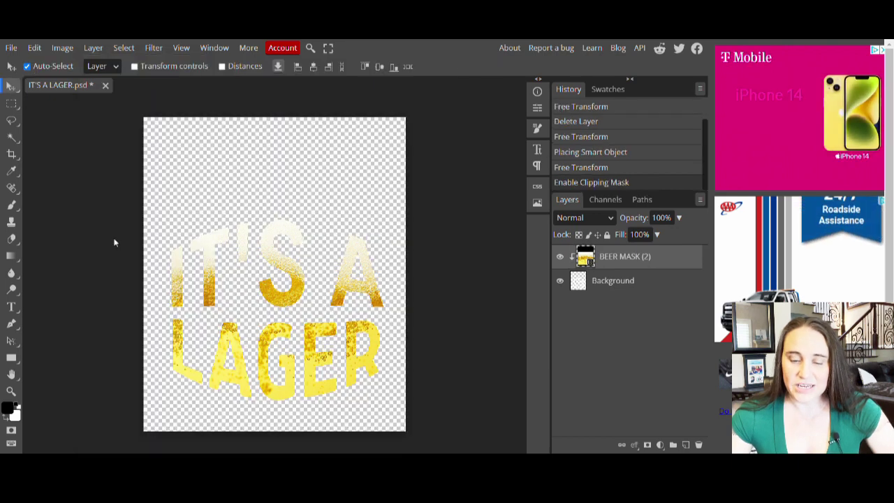
Export the beer-textured text as a PNG named 'IT'S A LAGER BULGE'.
left_click(10, 47)
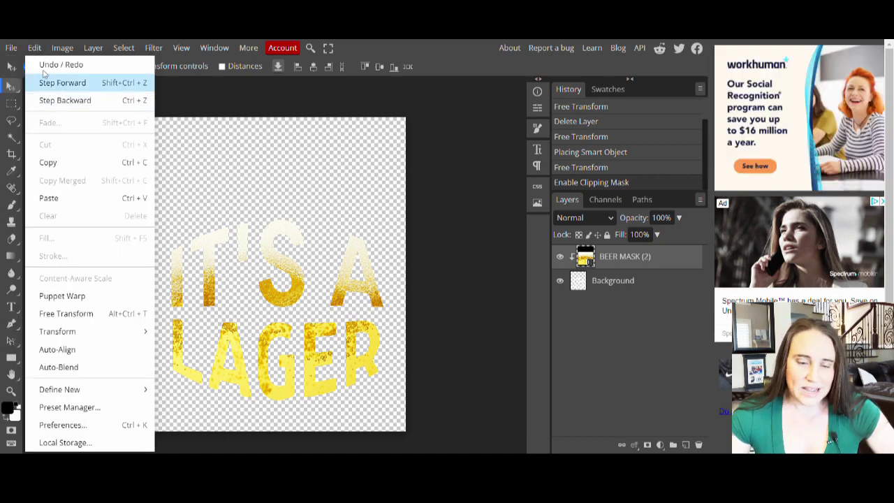
mouse_move(42, 218)
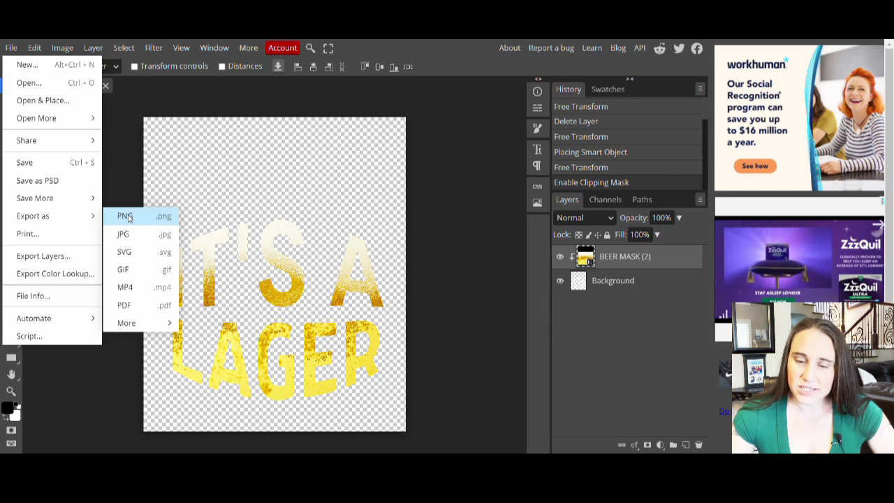
left_click(125, 216)
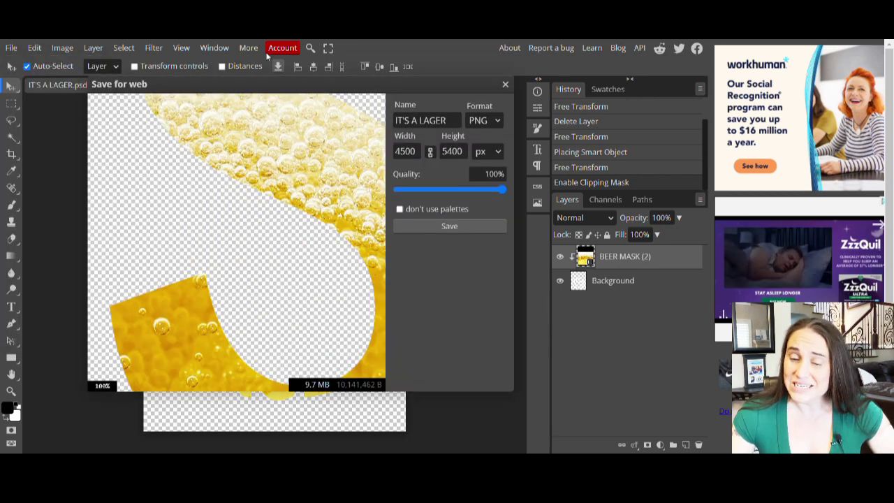
left_click(446, 120)
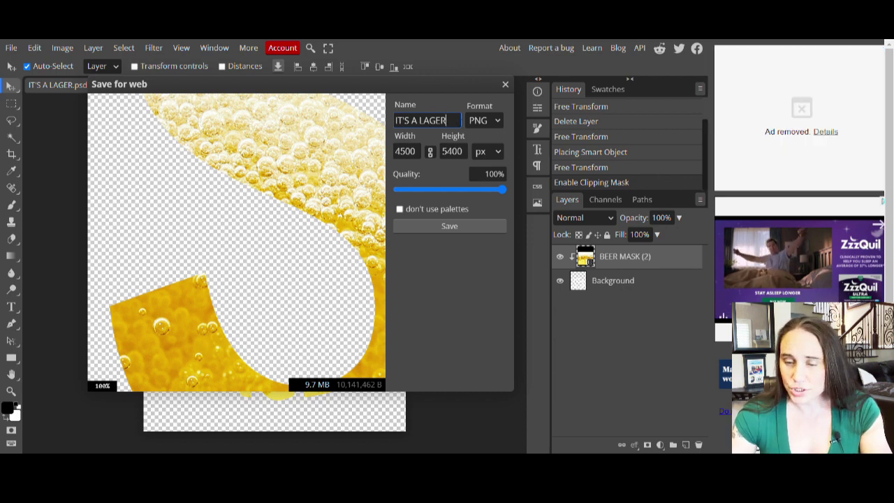
type("BULGE")
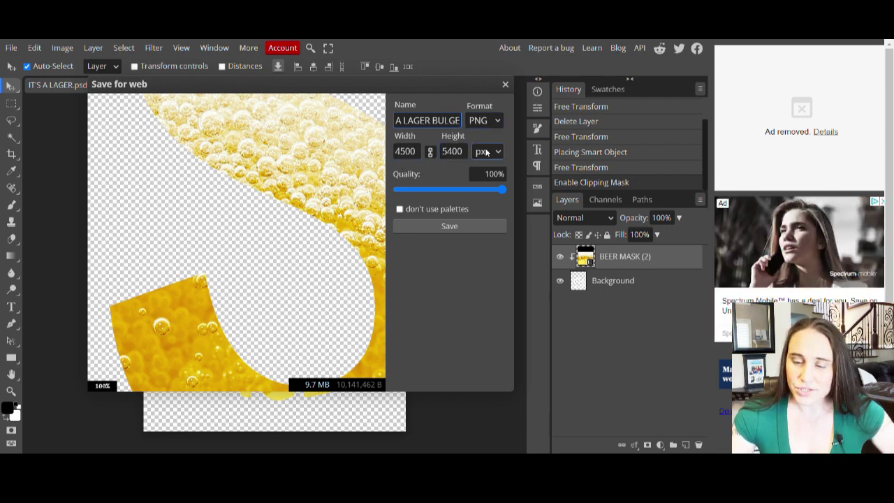
left_click(446, 225)
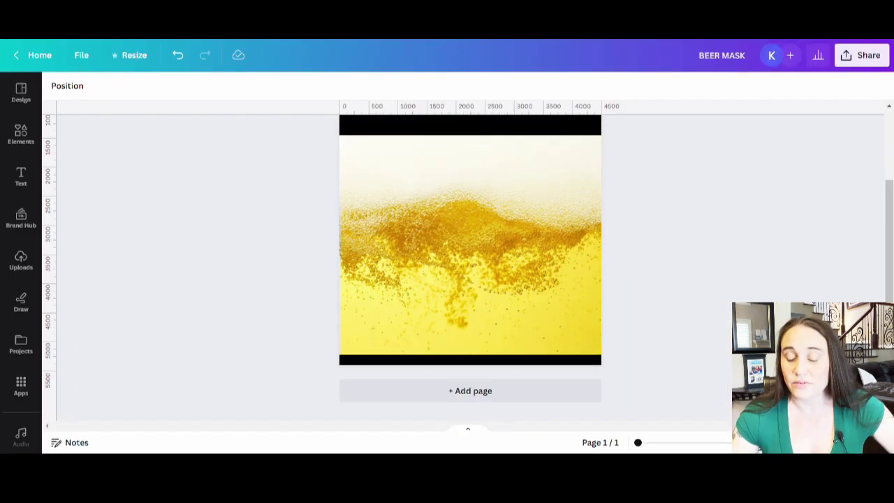
Add a blank black Page 2 after the beer photo page and scroll to it.
left_click(559, 242)
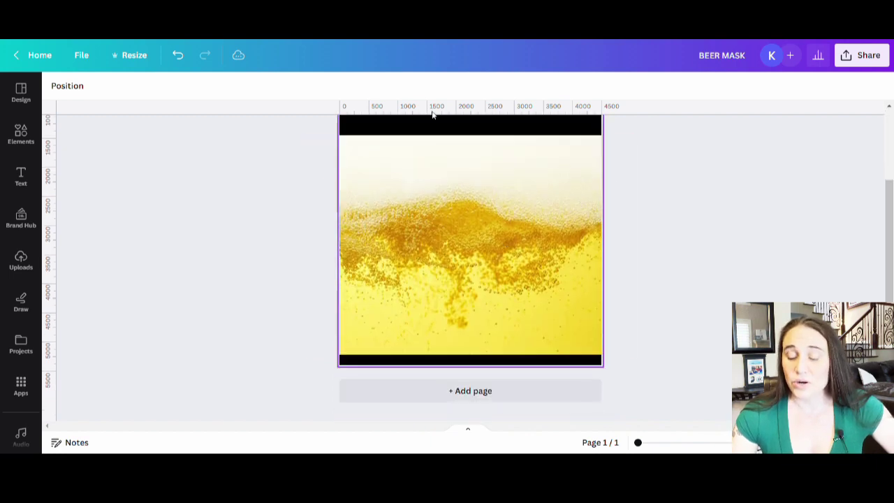
left_click(437, 393)
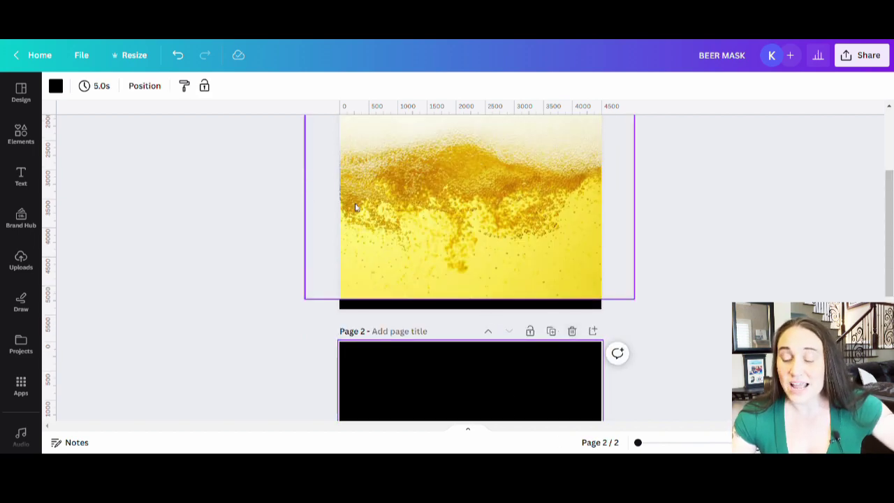
scroll(546, 268, "up", 3)
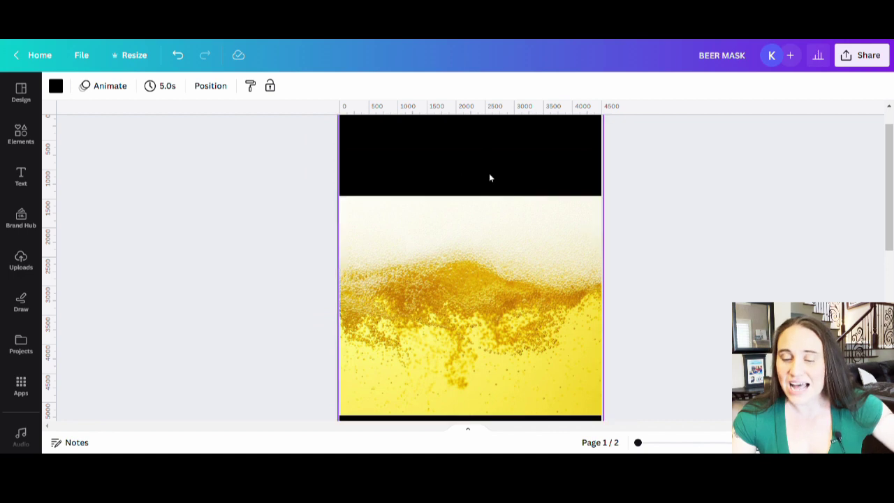
scroll(492, 161, "down", 5)
scroll(467, 224, "down", 2)
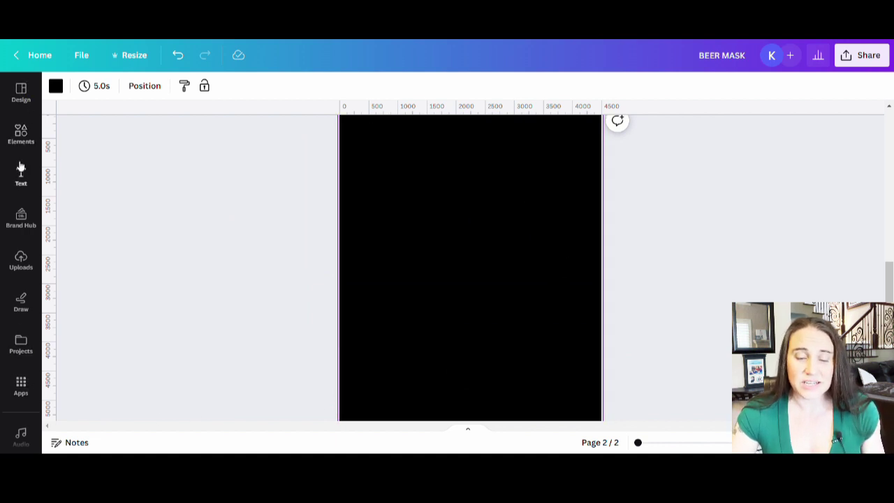
Add the IT'S A LAGER image from Uploads onto the black second page.
left_click(19, 270)
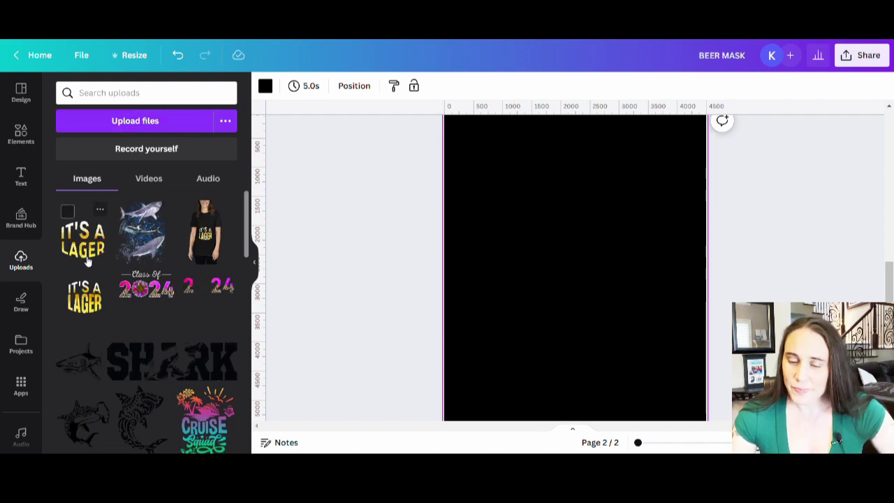
left_click(88, 260)
left_click(254, 270)
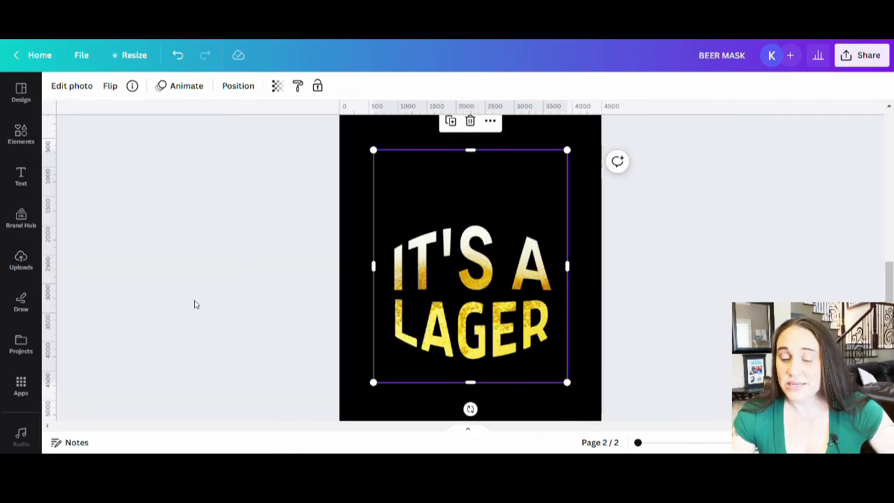
left_click(265, 295)
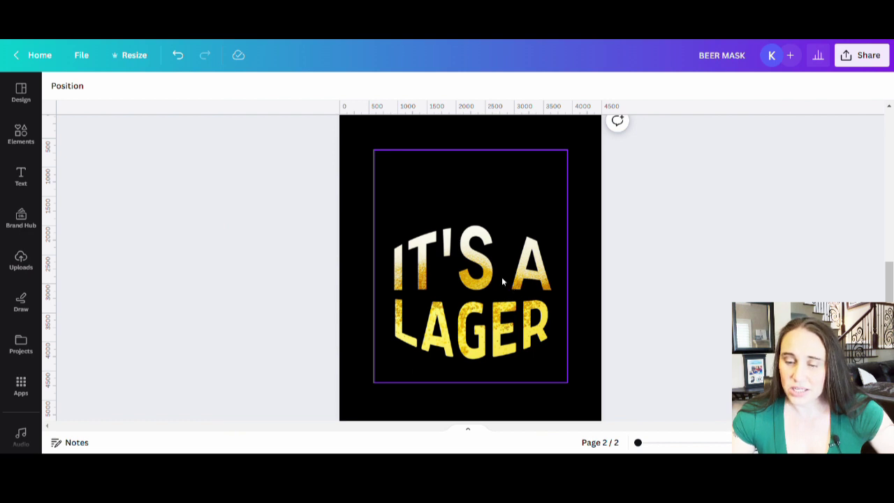
Crop the empty space off the top of the IT'S A LAGER image.
left_click(464, 174)
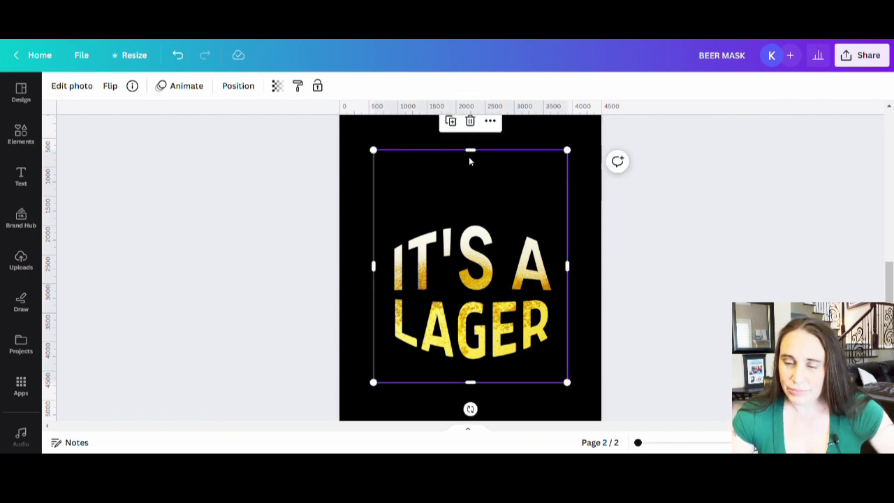
left_click_drag(475, 158, 469, 212)
left_click(538, 163)
scroll(538, 163, "down", 2)
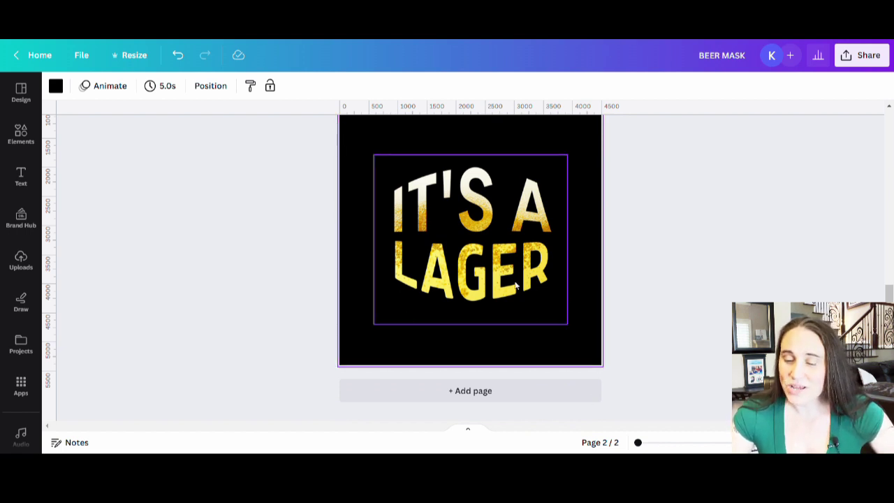
Stretch the IT'S A LAGER image to the full page width and move it lower.
left_click_drag(517, 287, 493, 318)
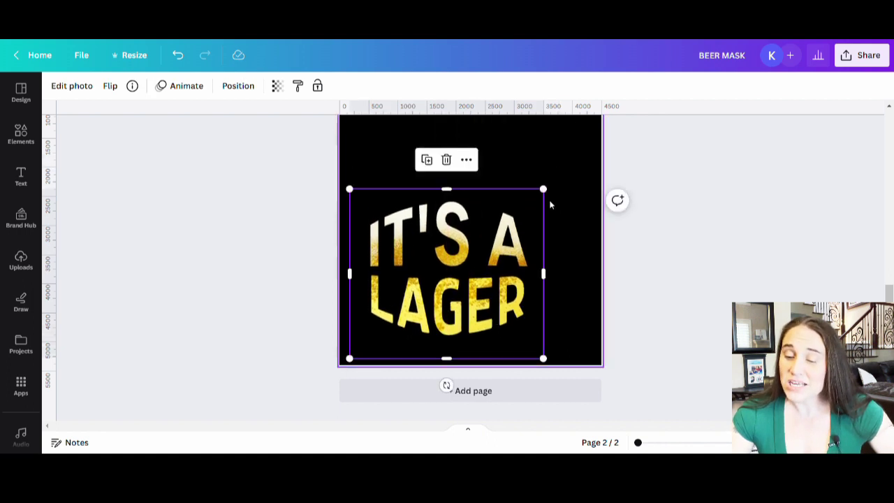
left_click_drag(544, 188, 637, 157)
left_click_drag(552, 248, 546, 266)
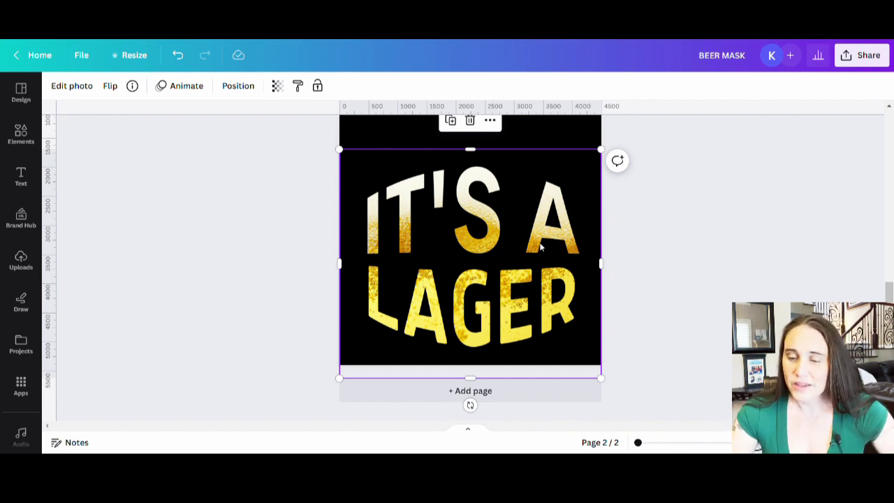
left_click(583, 130)
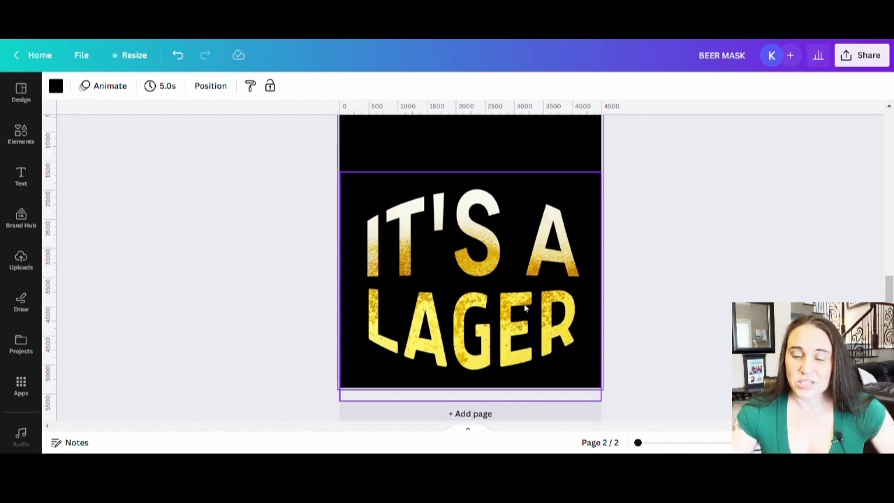
Nudge the lettering slightly further down and check its position on the black page.
scroll(525, 303, "up", 2)
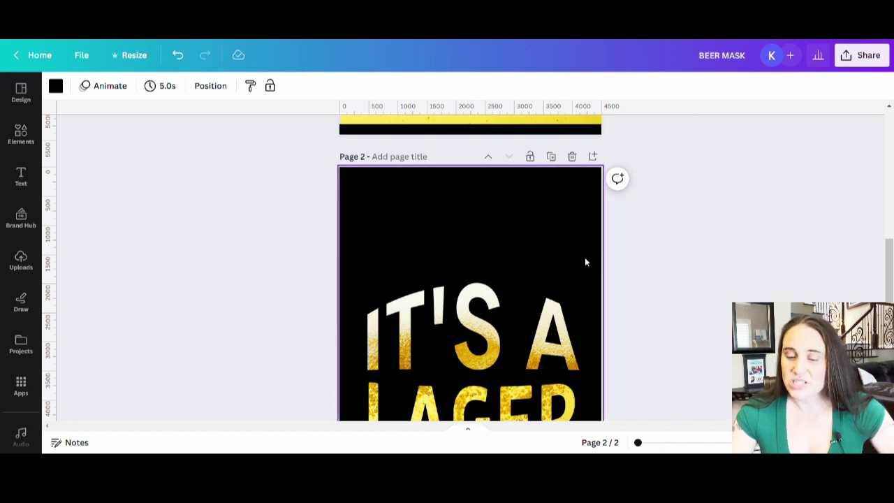
scroll(591, 199, "down", 3)
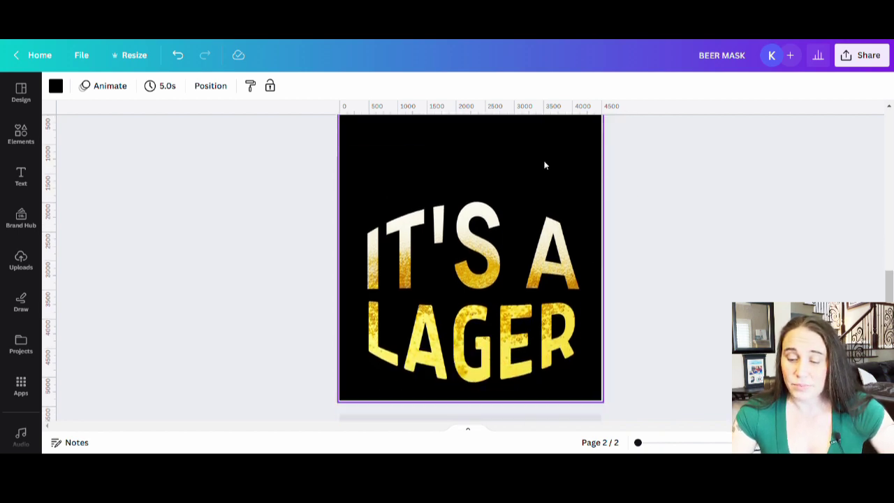
left_click(507, 232)
left_click_drag(505, 234, 507, 244)
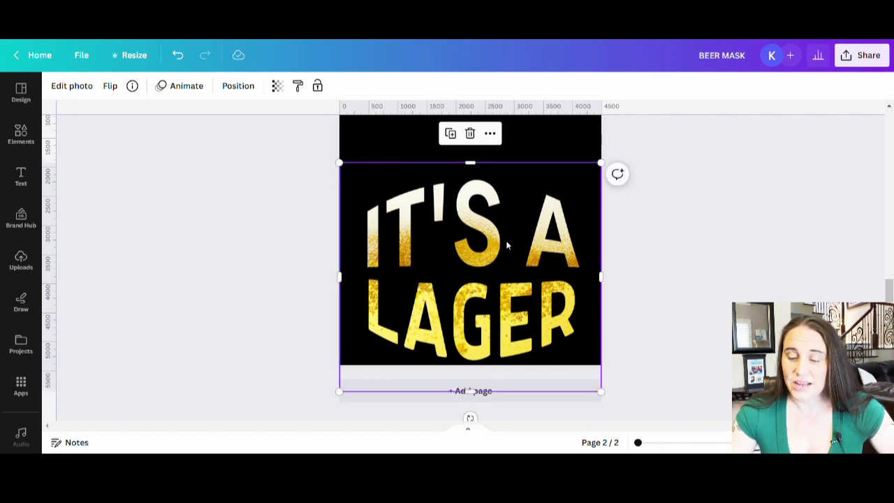
scroll(523, 207, "up", 2)
left_click(546, 182)
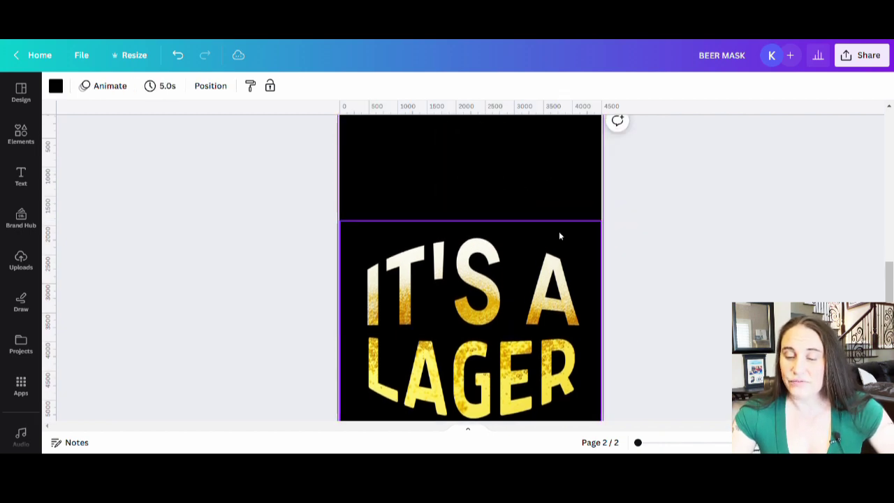
scroll(558, 236, "down", 2)
scroll(562, 193, "up", 4)
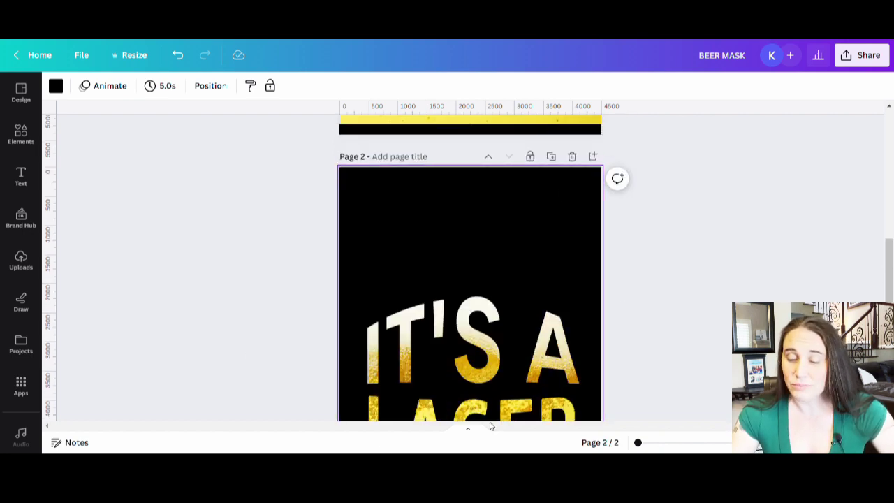
scroll(509, 275, "down", 2)
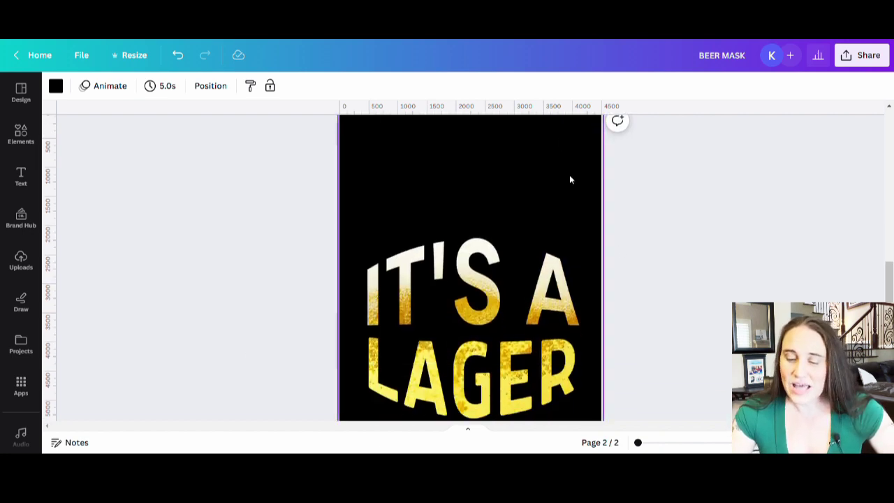